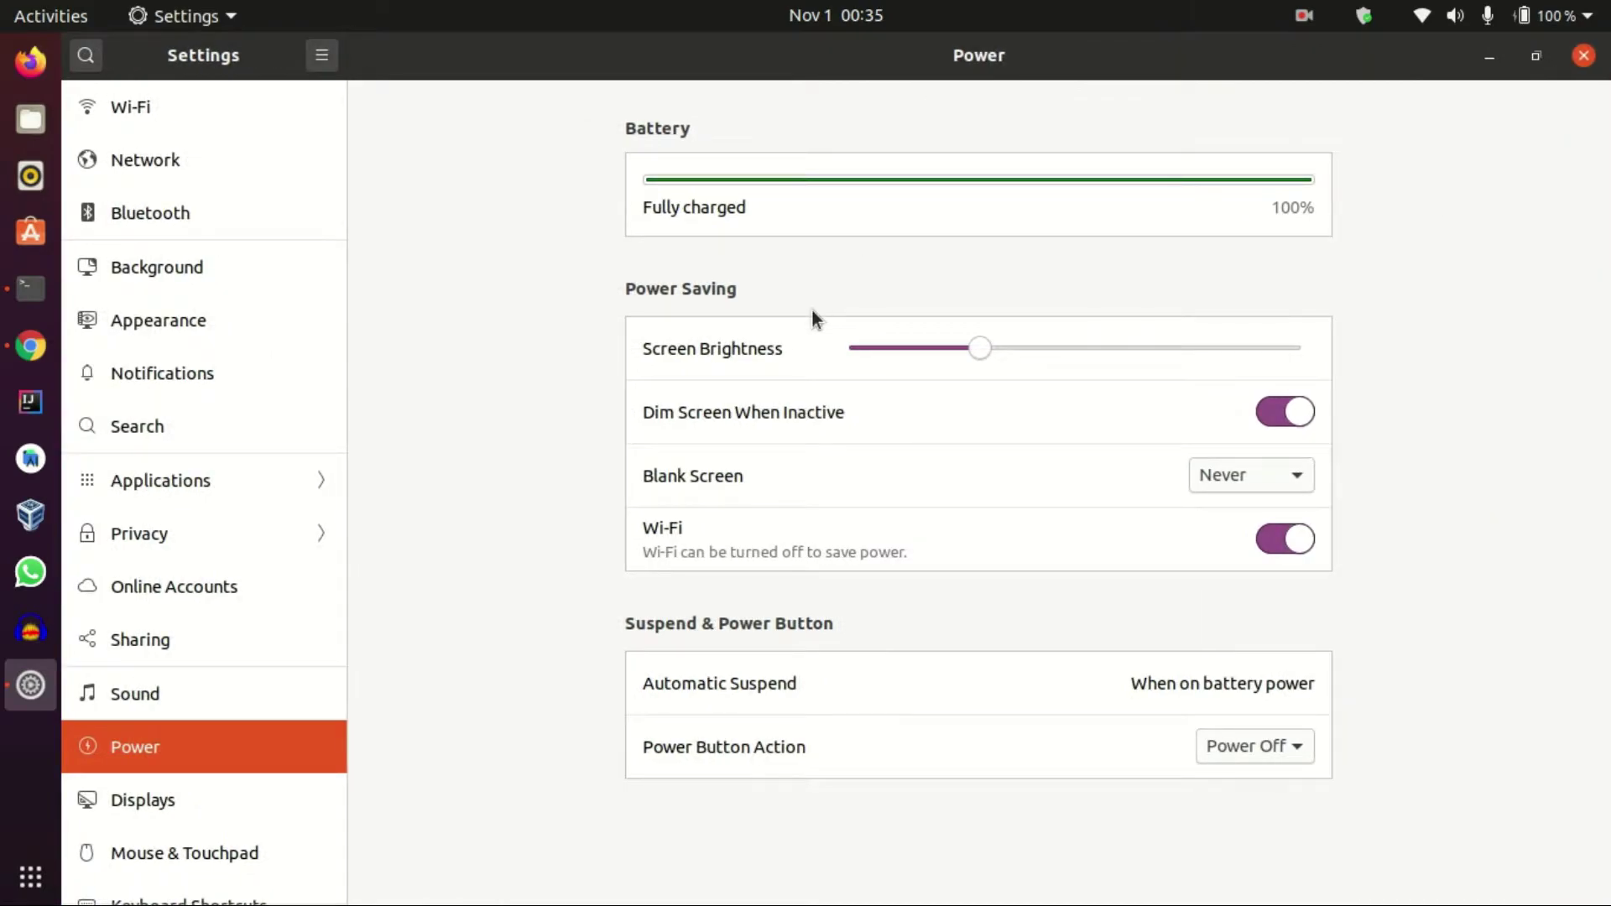
# Show the Settings About page: Ubuntu 20.04.1 LTS, GNOME 3.36.3, 5.7 GiB memory, 1.0 TB disk
pyautogui.scroll(-5, 242, 837)
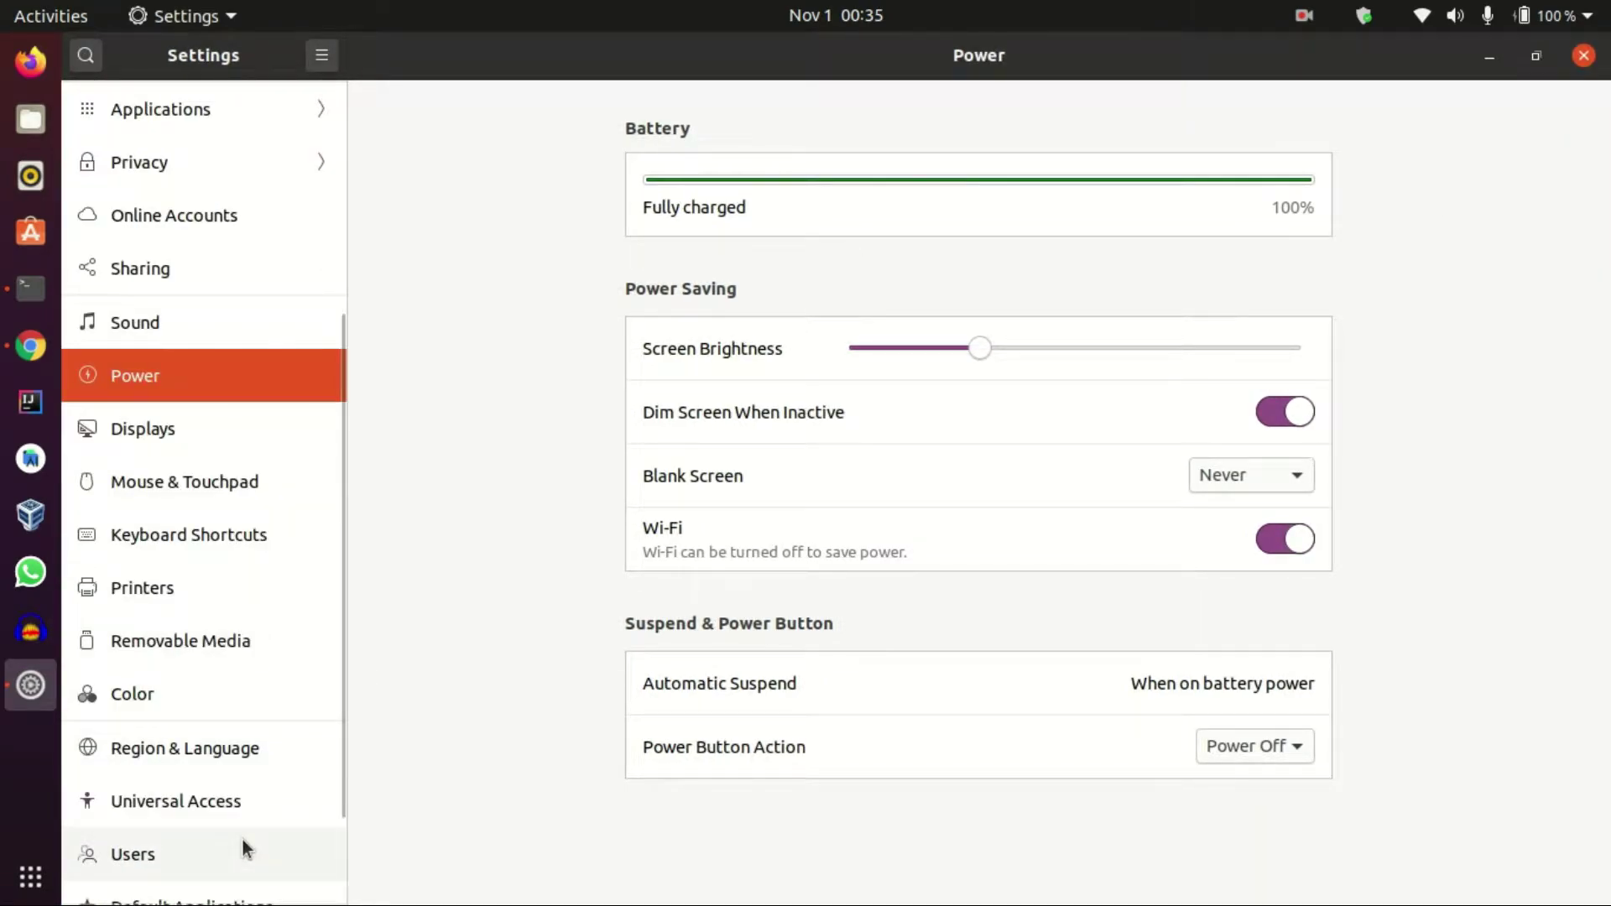
pyautogui.scroll(-2, 242, 838)
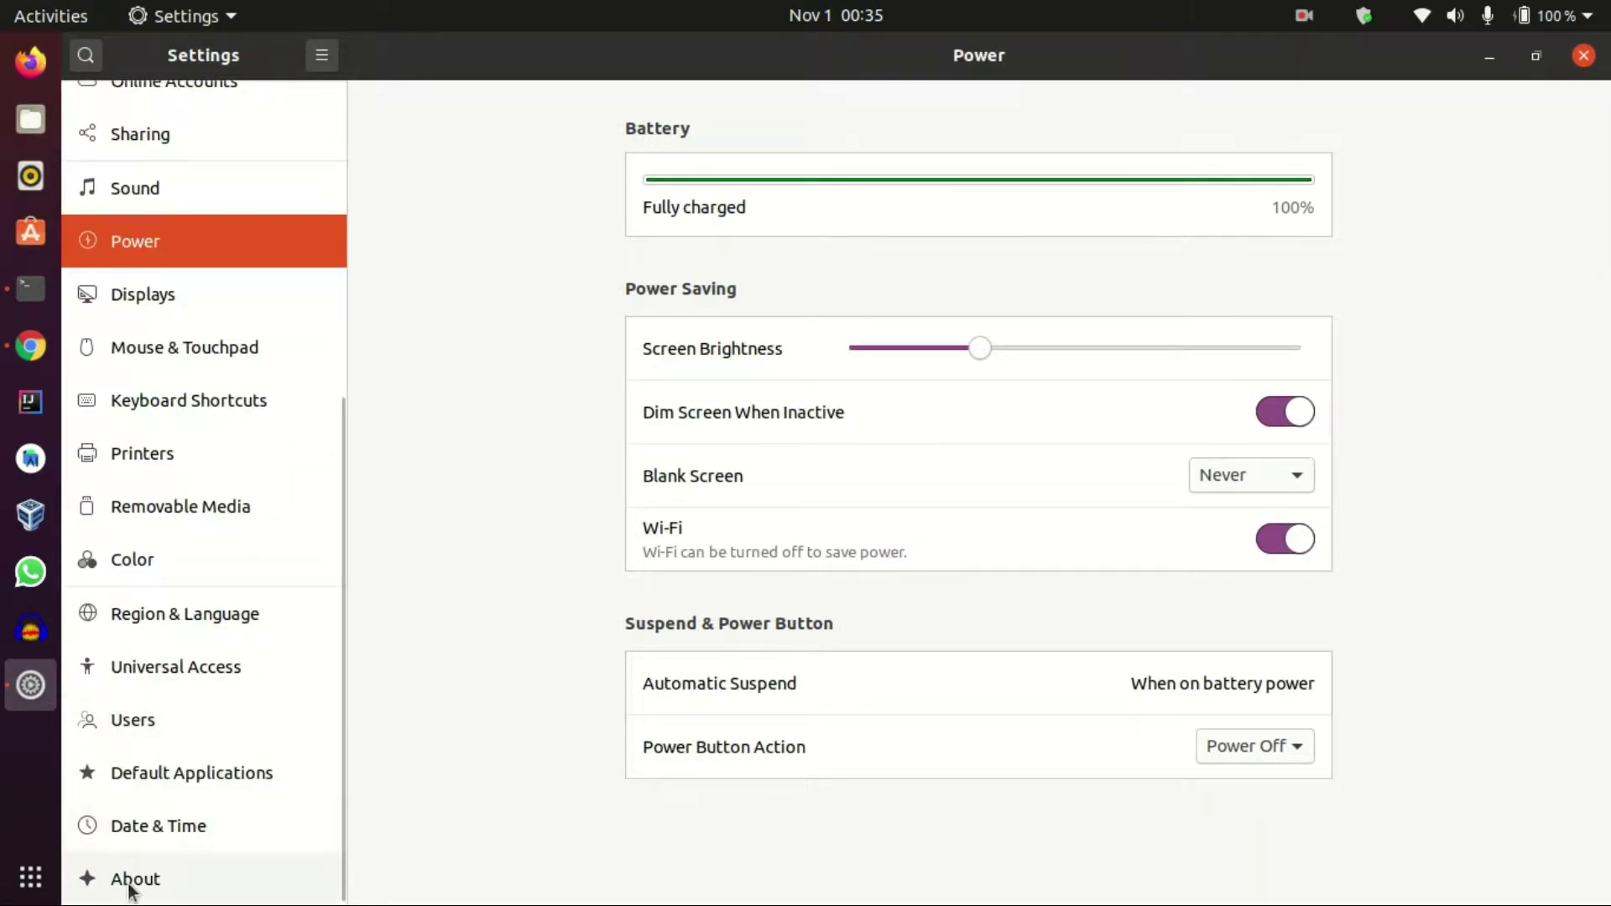
pyautogui.click(164, 883)
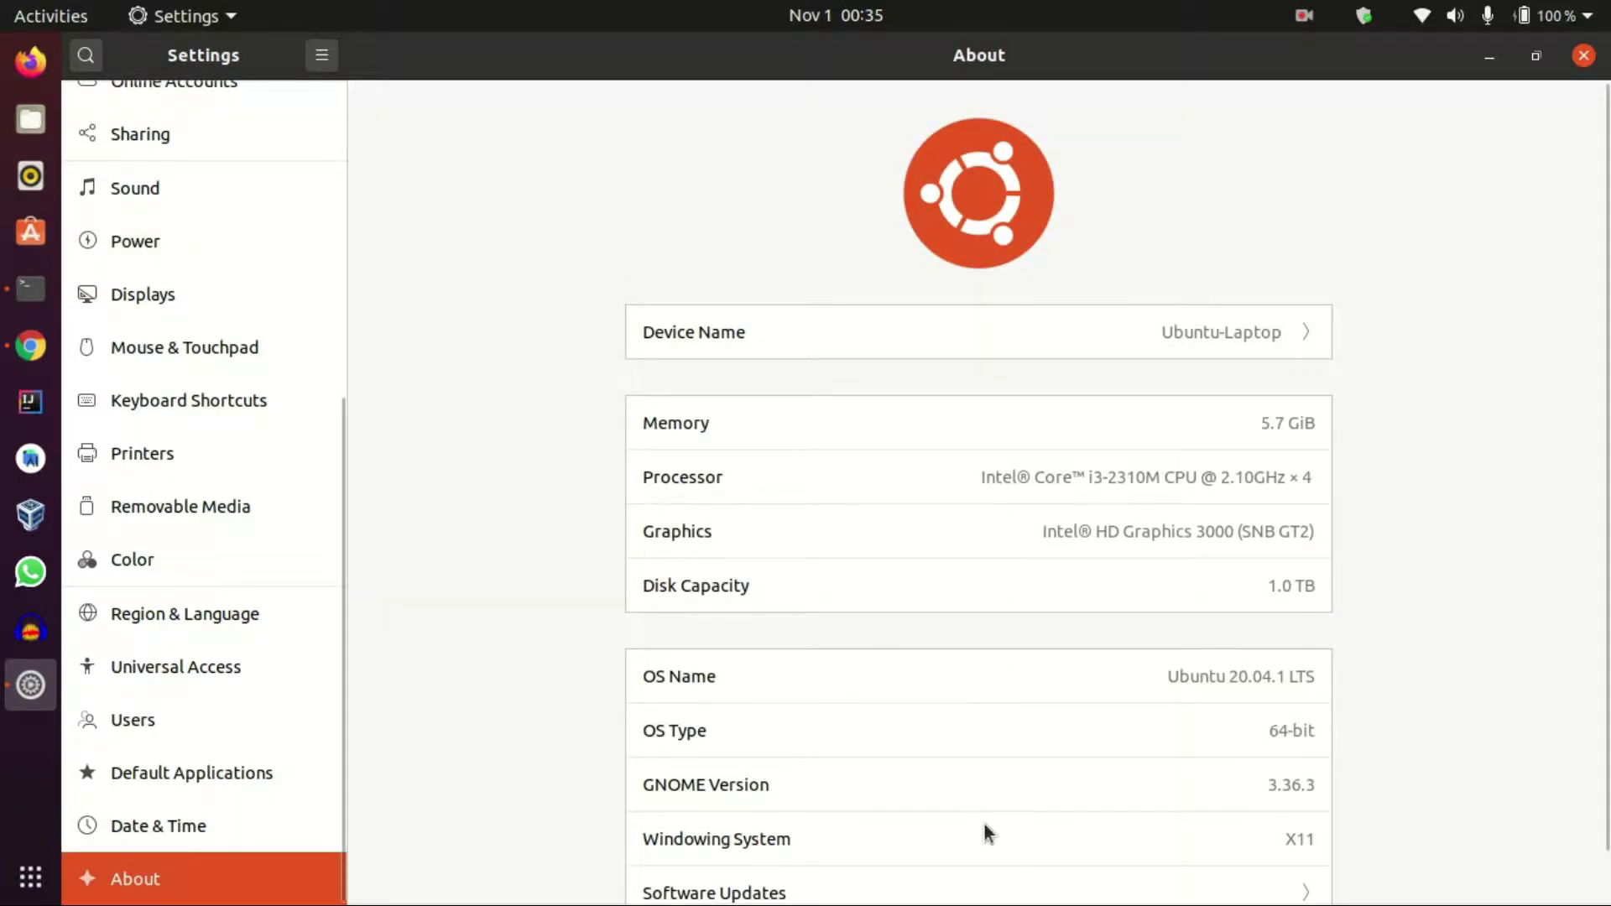
pyautogui.scroll(-1, 994, 755)
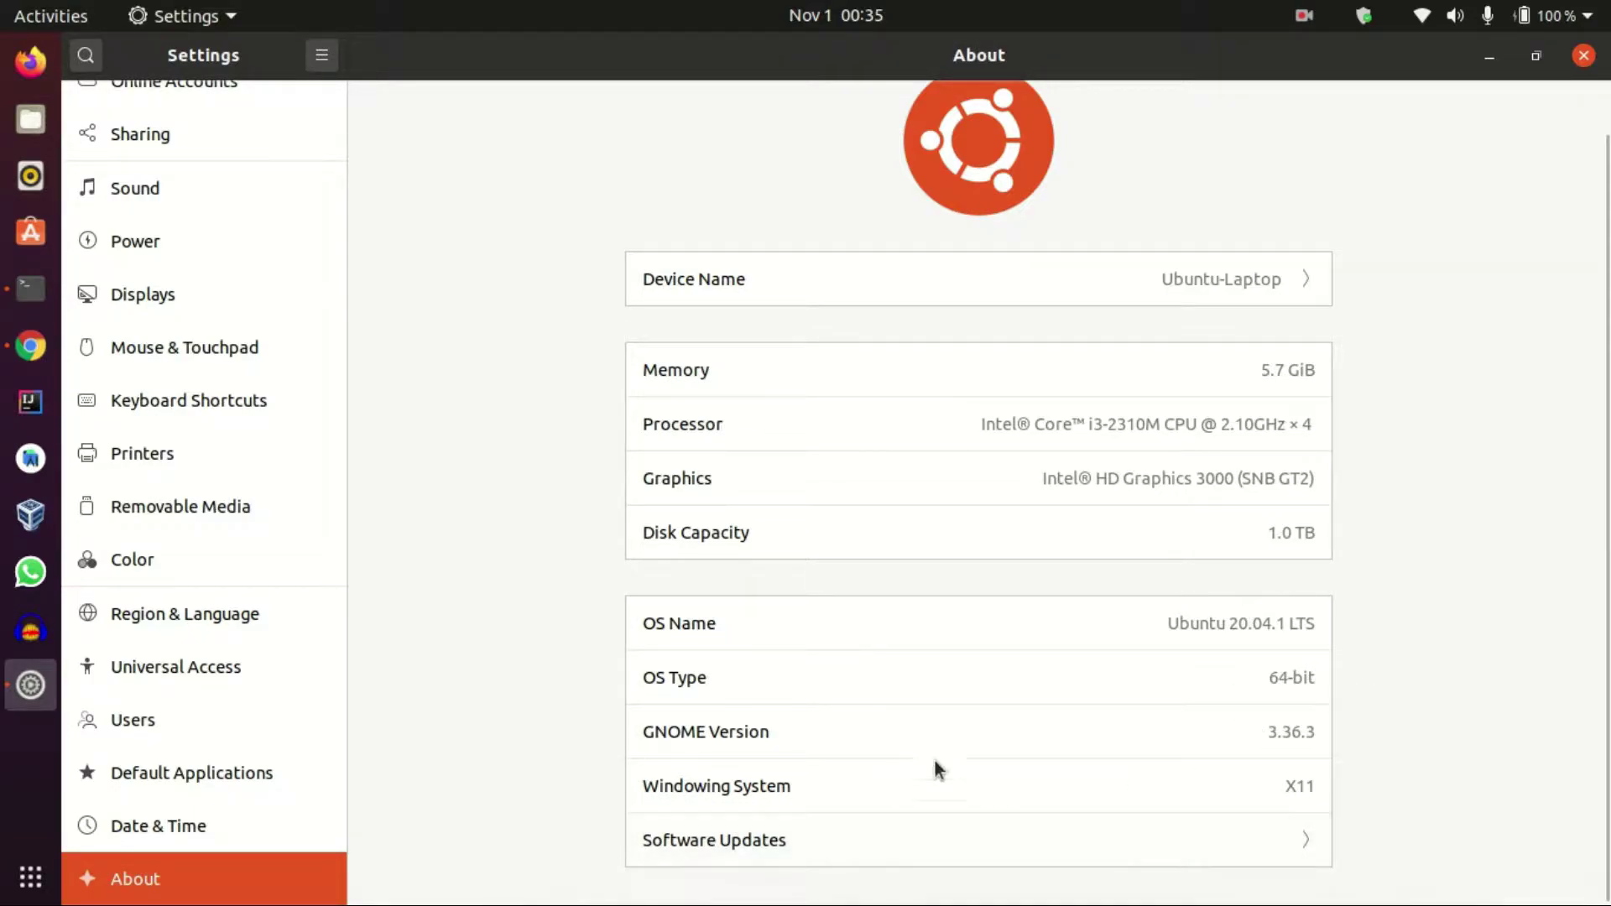
pyautogui.scroll(1, 1169, 677)
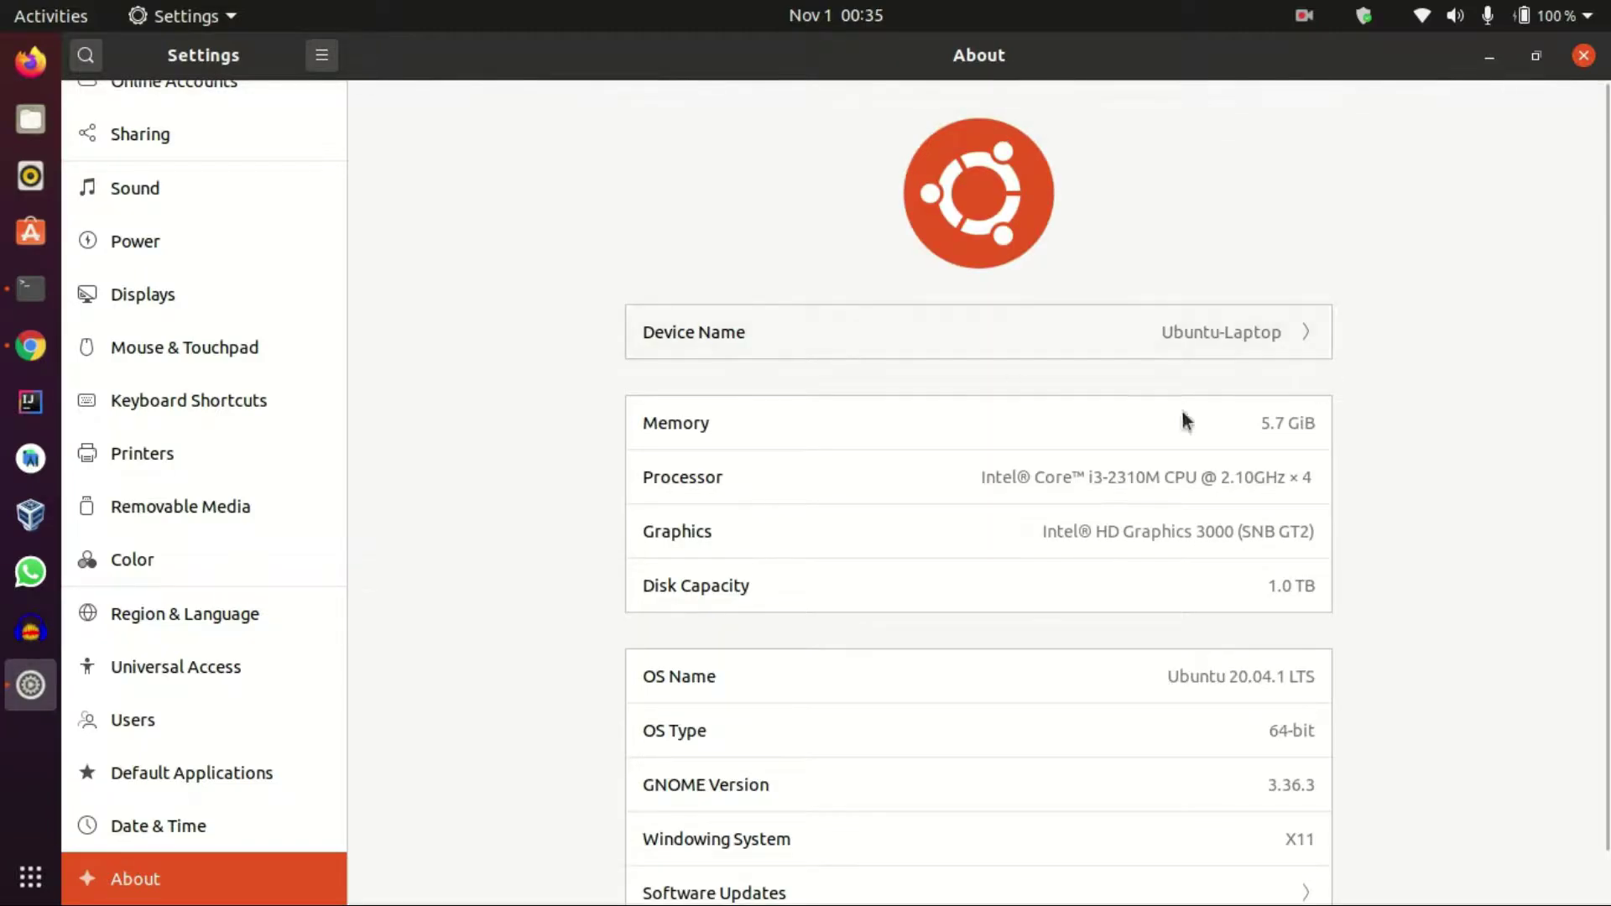
pyautogui.scroll(-1, 1079, 467)
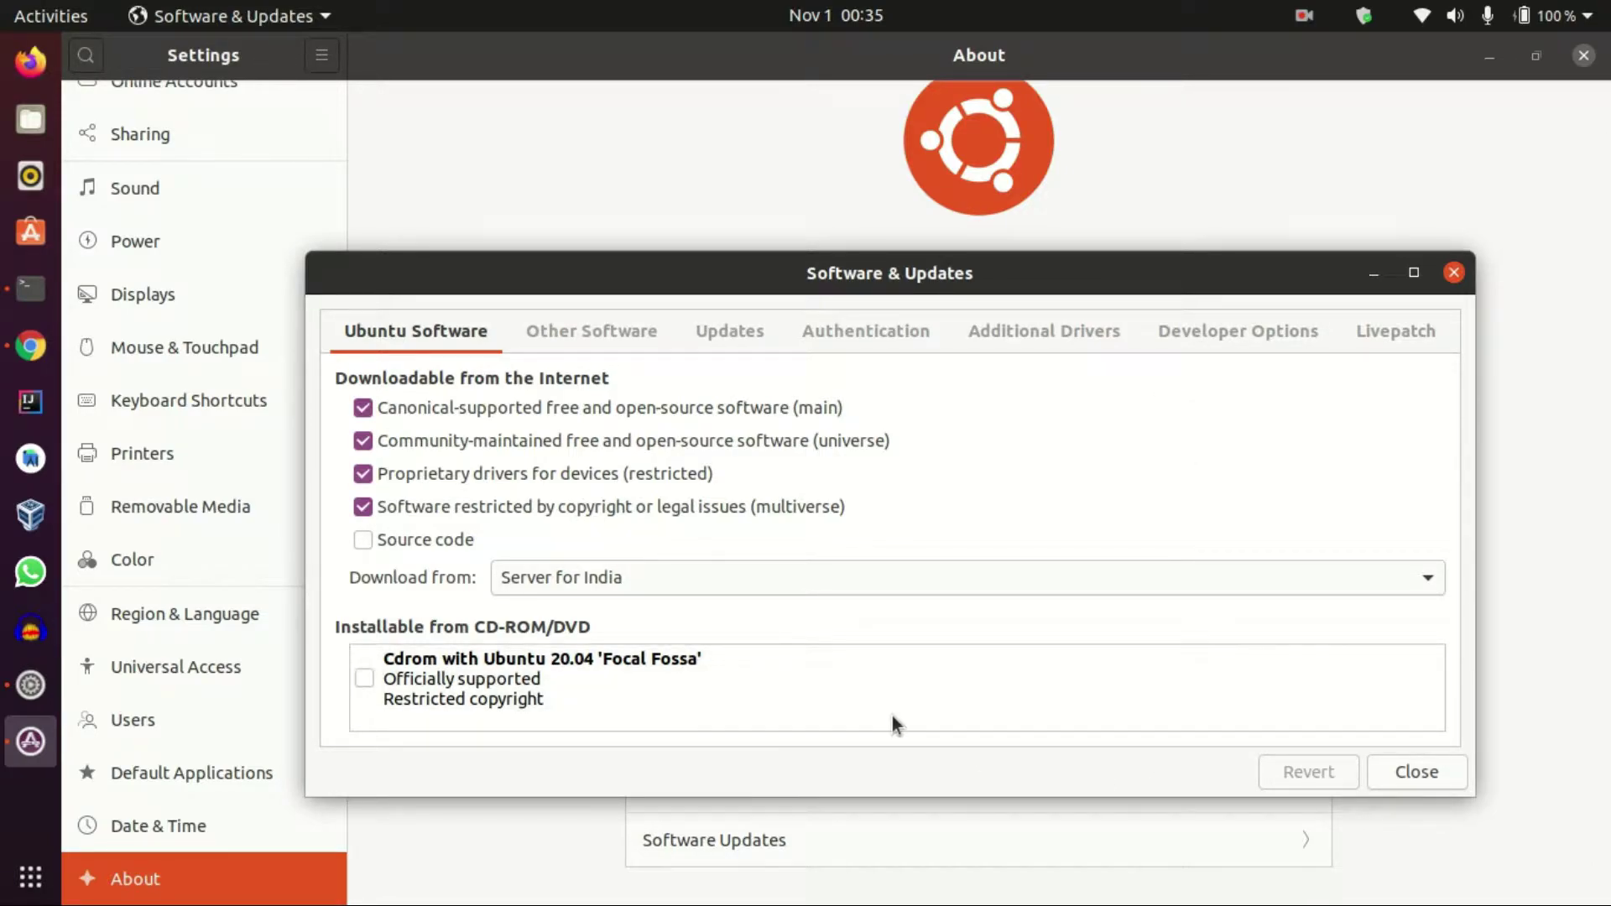
# Keep other updates at Display weekly, notify for any new Ubuntu version, authenticate, and close
pyautogui.click(717, 335)
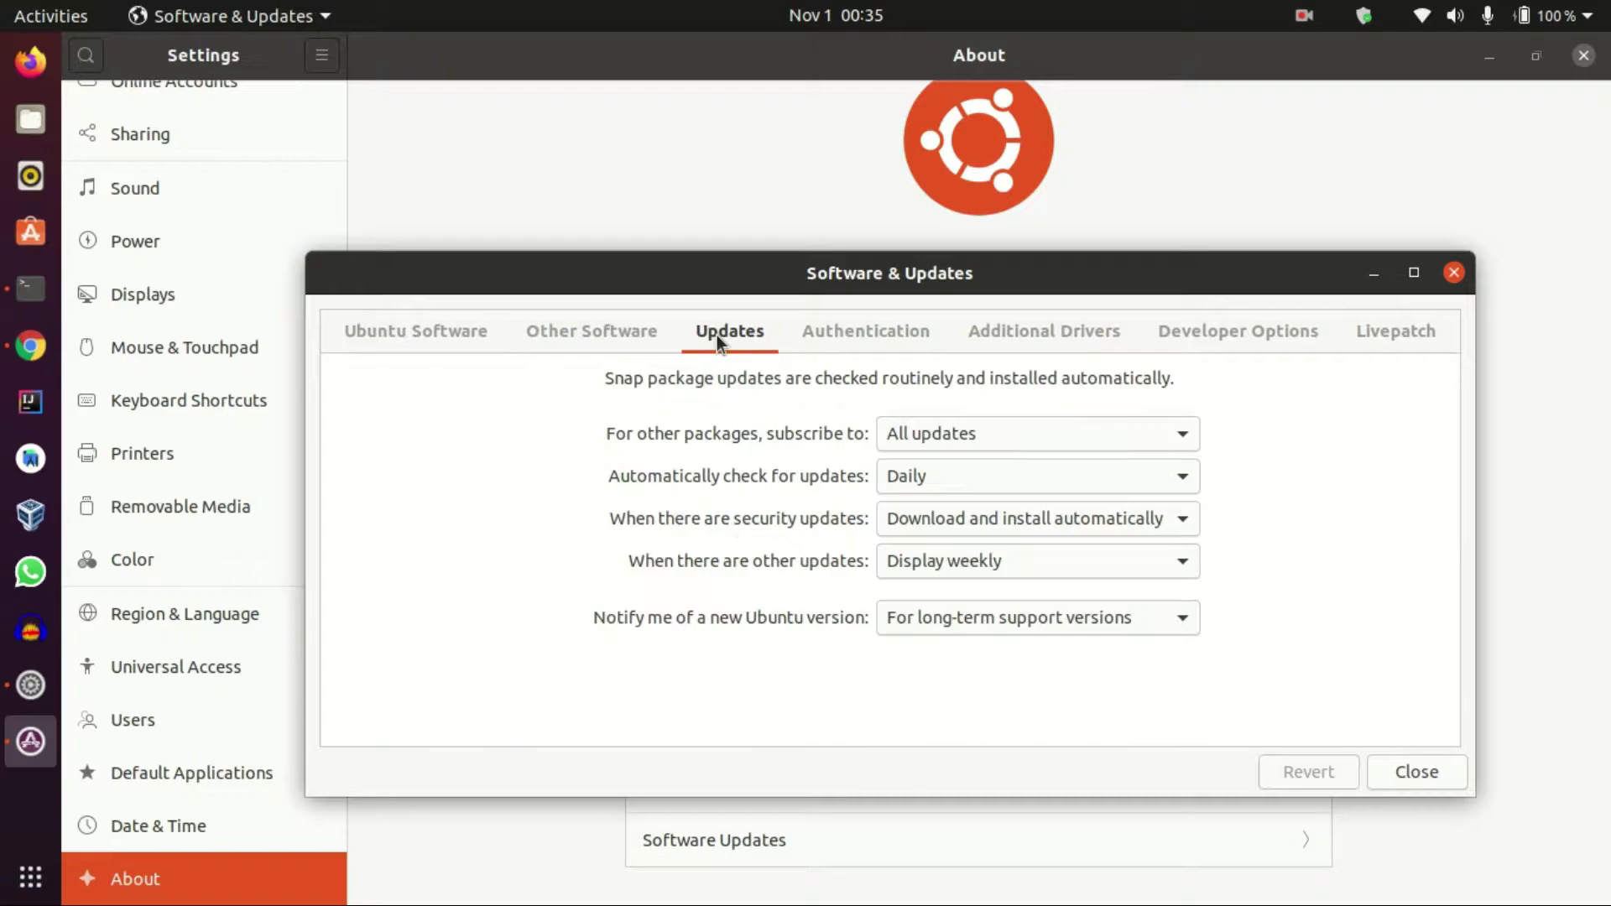
pyautogui.click(1116, 561)
pyautogui.click(1119, 557)
pyautogui.click(1073, 631)
pyautogui.click(1066, 581)
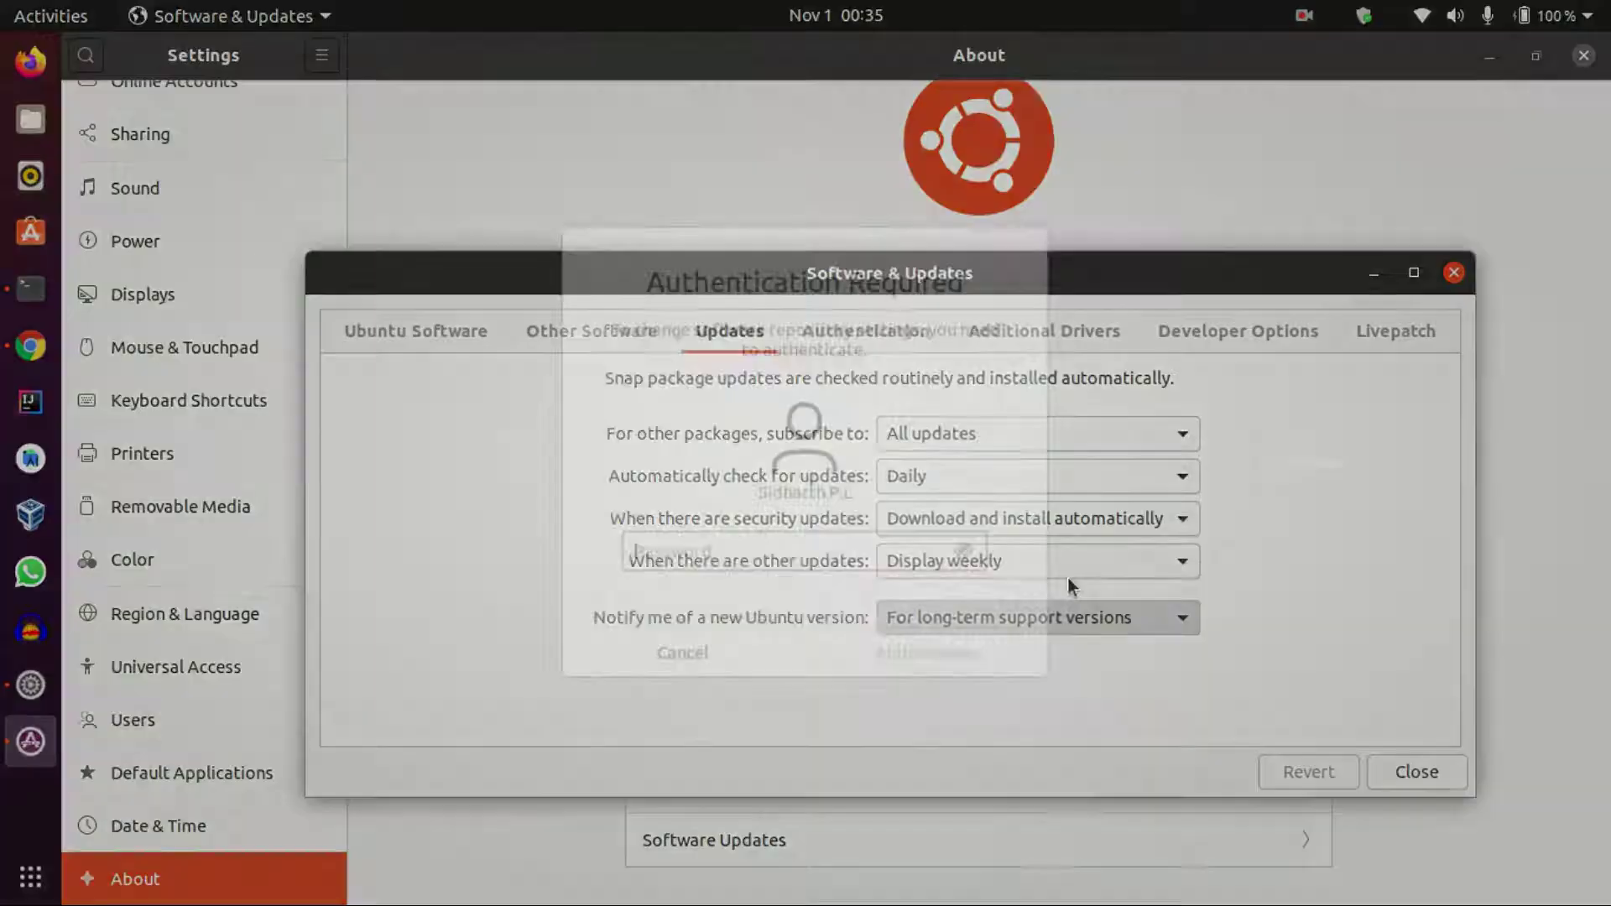
pyautogui.write('******')
pyautogui.press('Return')
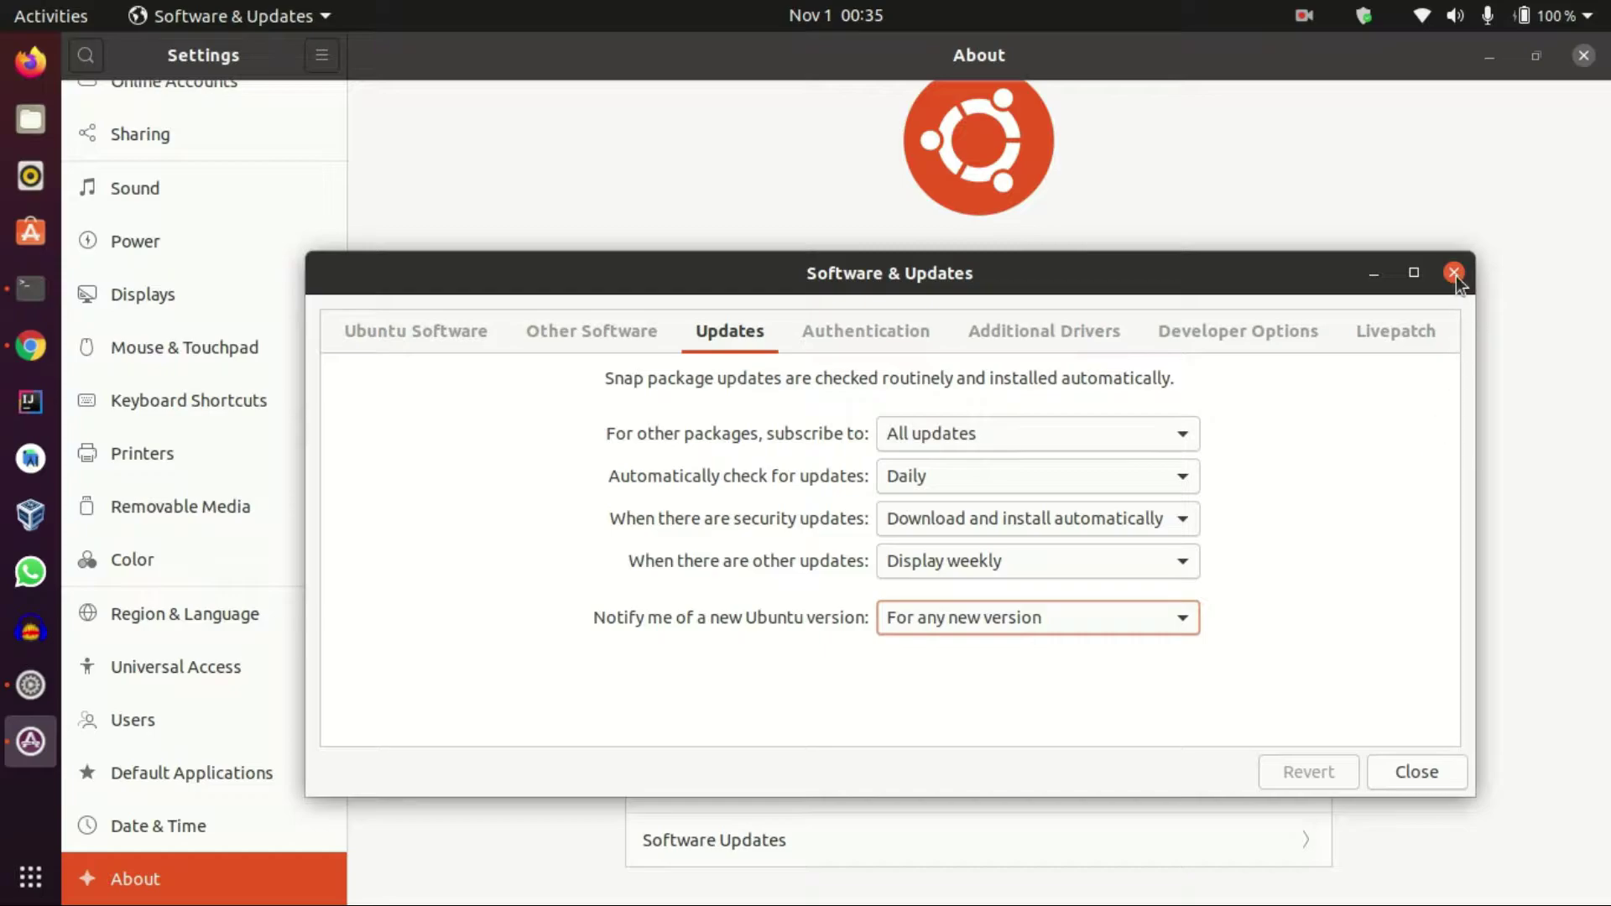
pyautogui.click(1417, 773)
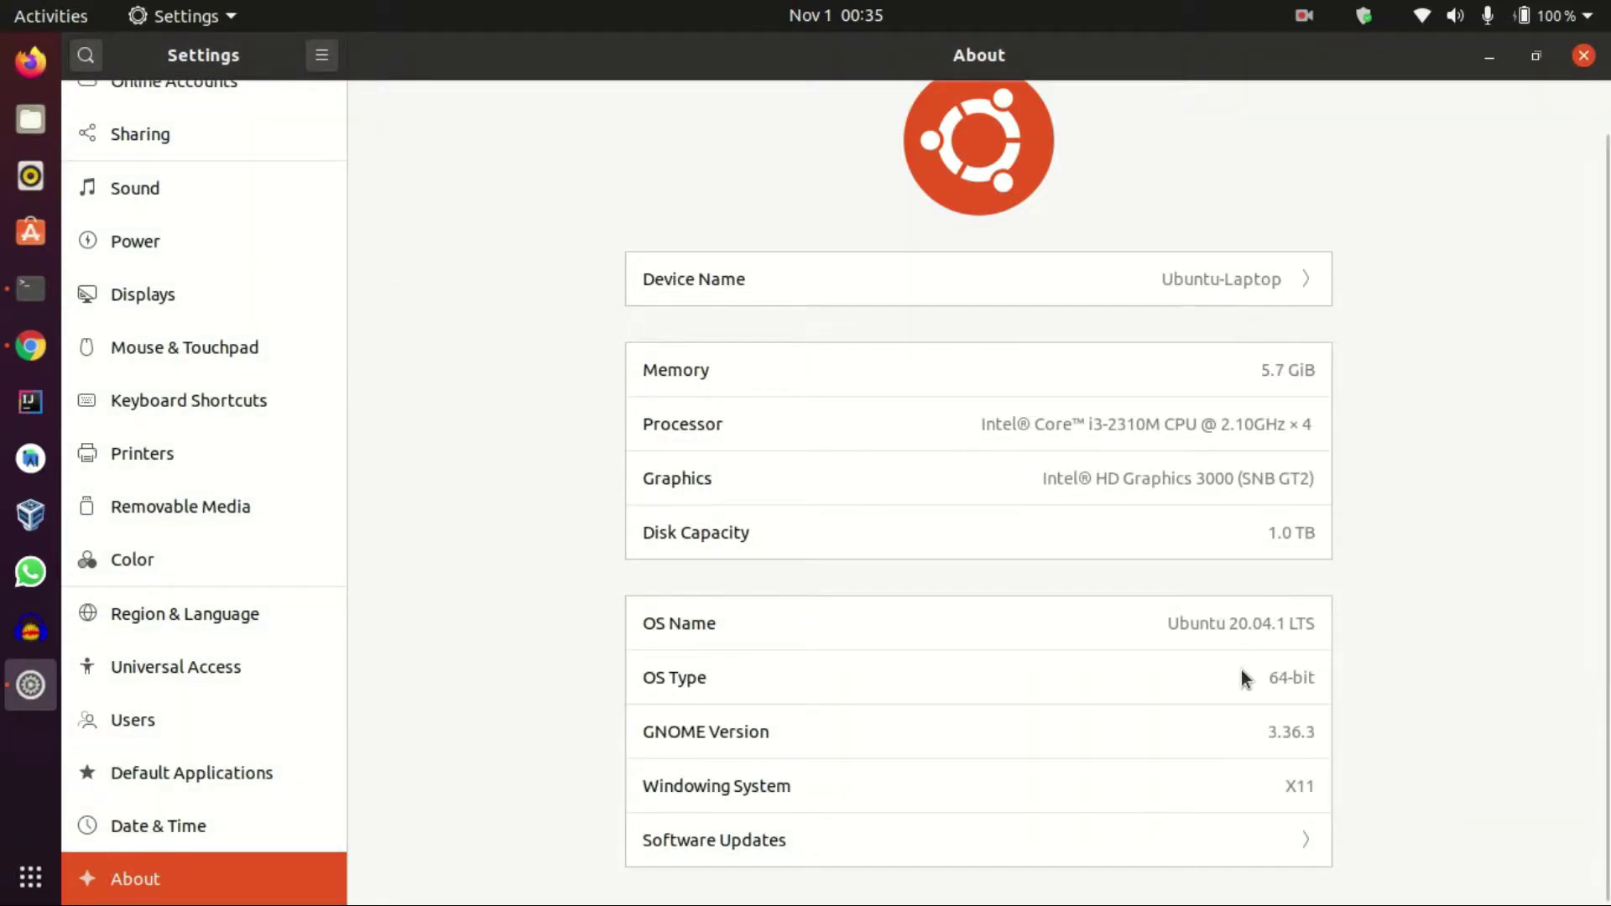
# Minimize Settings, open Terminal, and run sudo apt-get update and sudo apt-get upgrade
pyautogui.click(1489, 60)
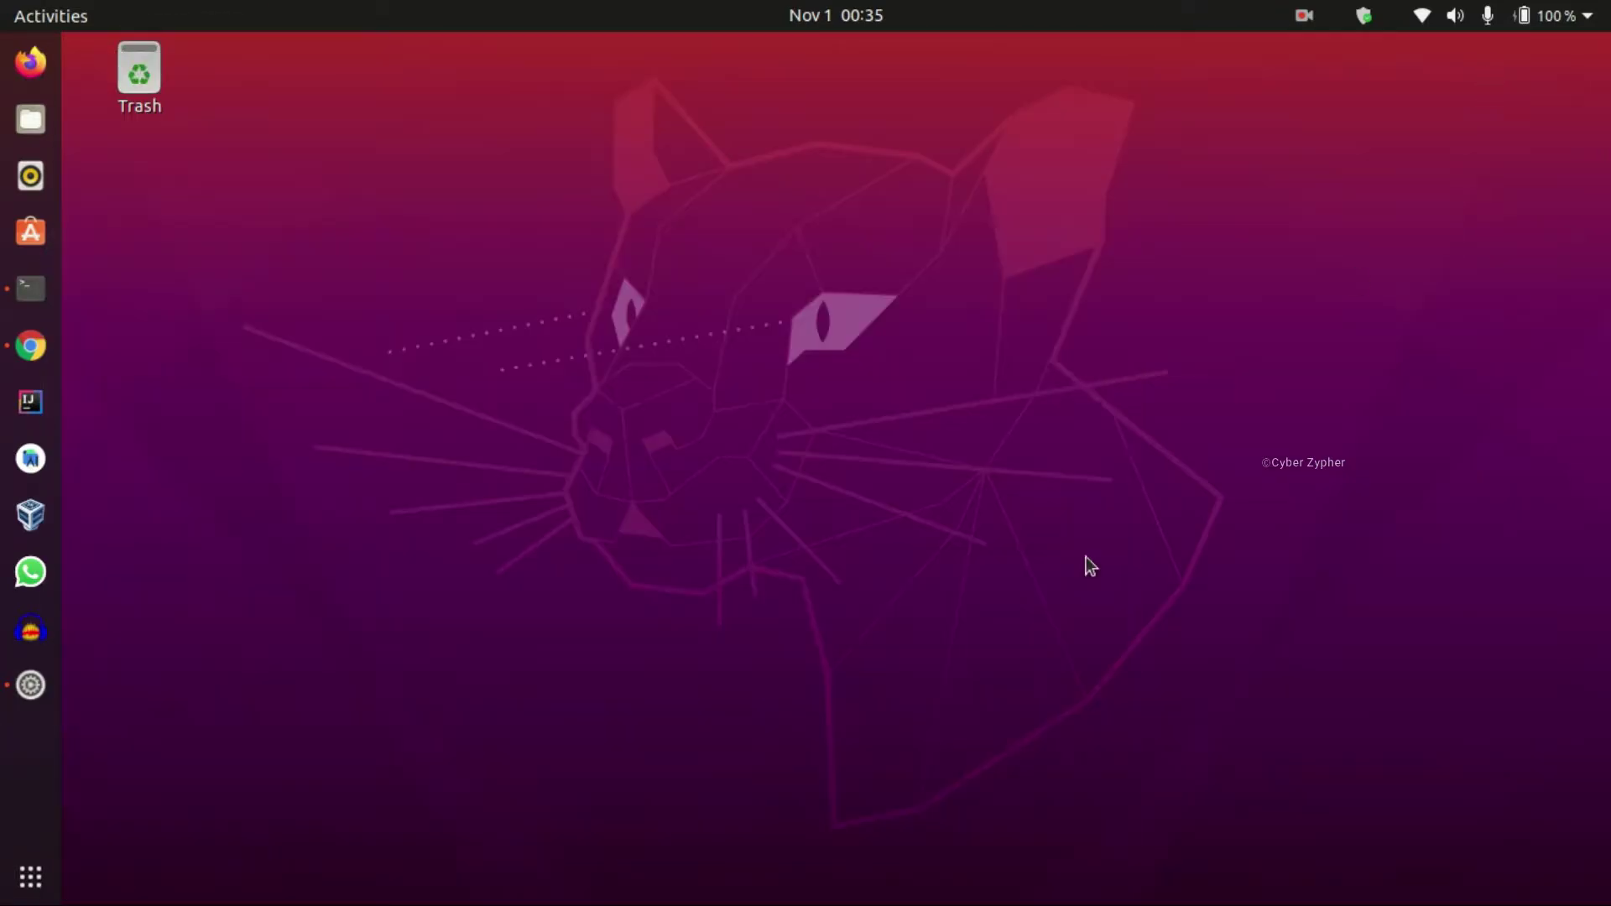
pyautogui.click(30, 288)
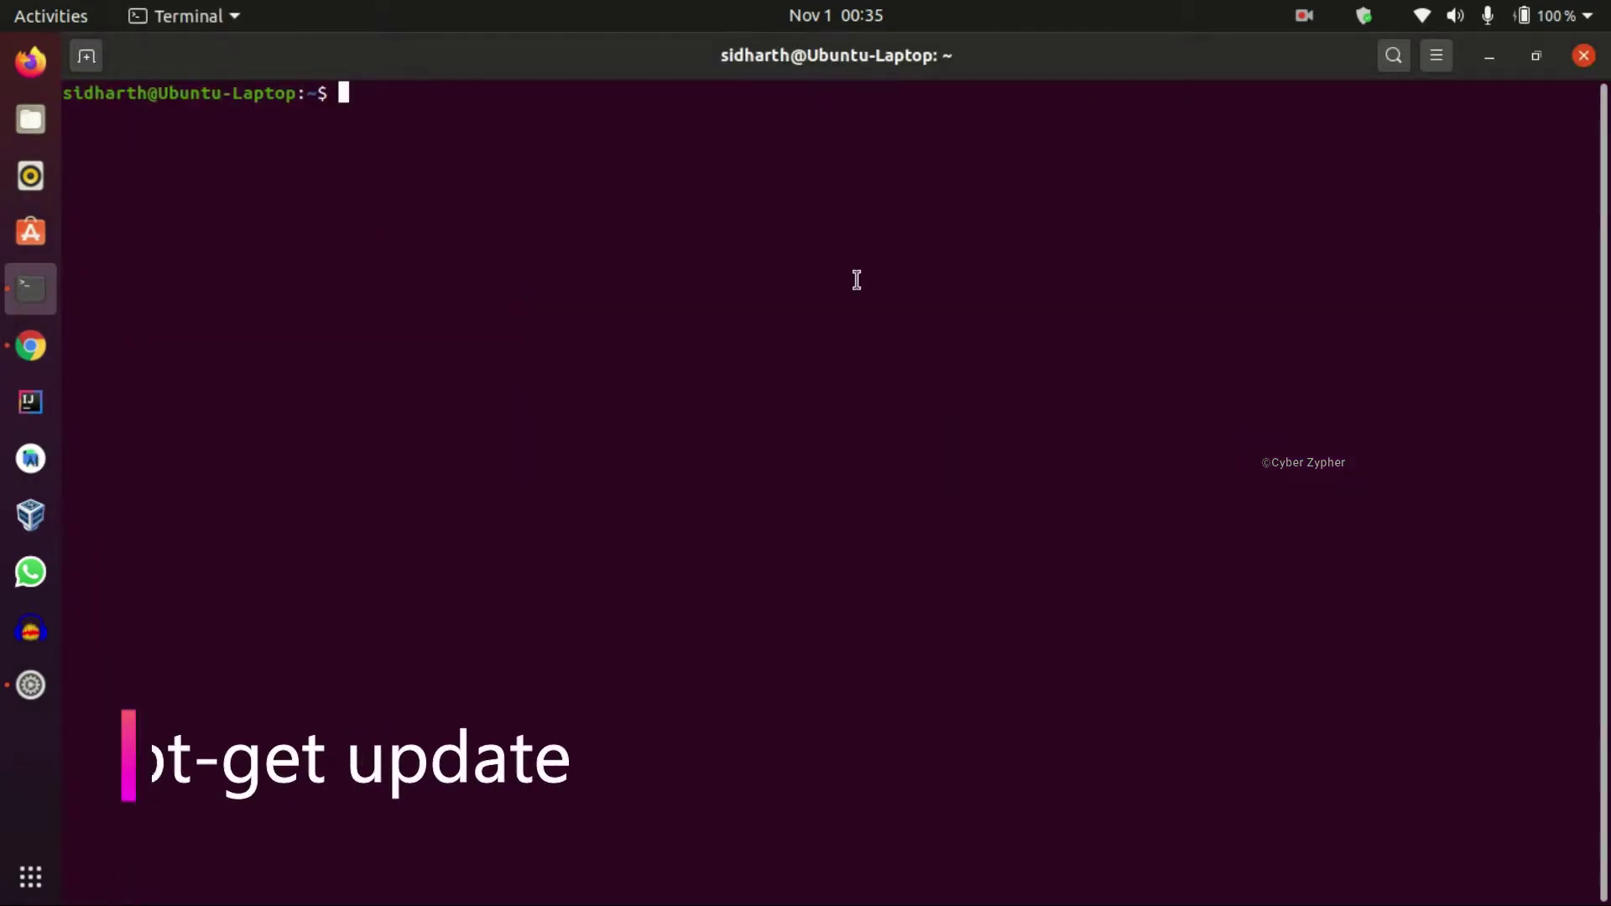
pyautogui.write('sudo apt-get update')
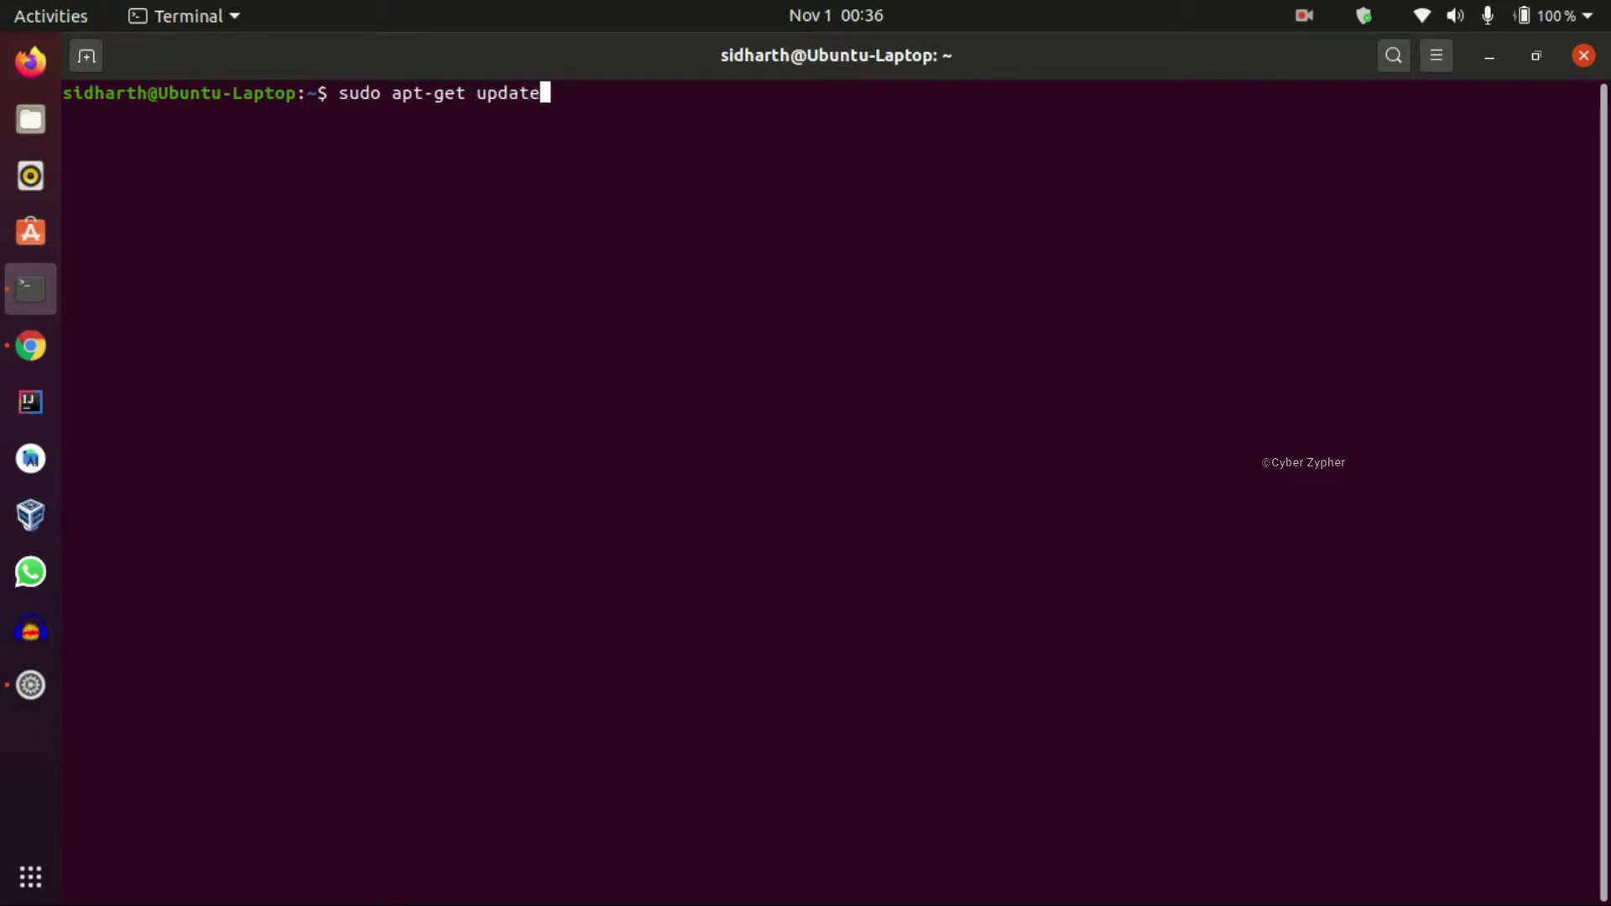
pyautogui.press('Return')
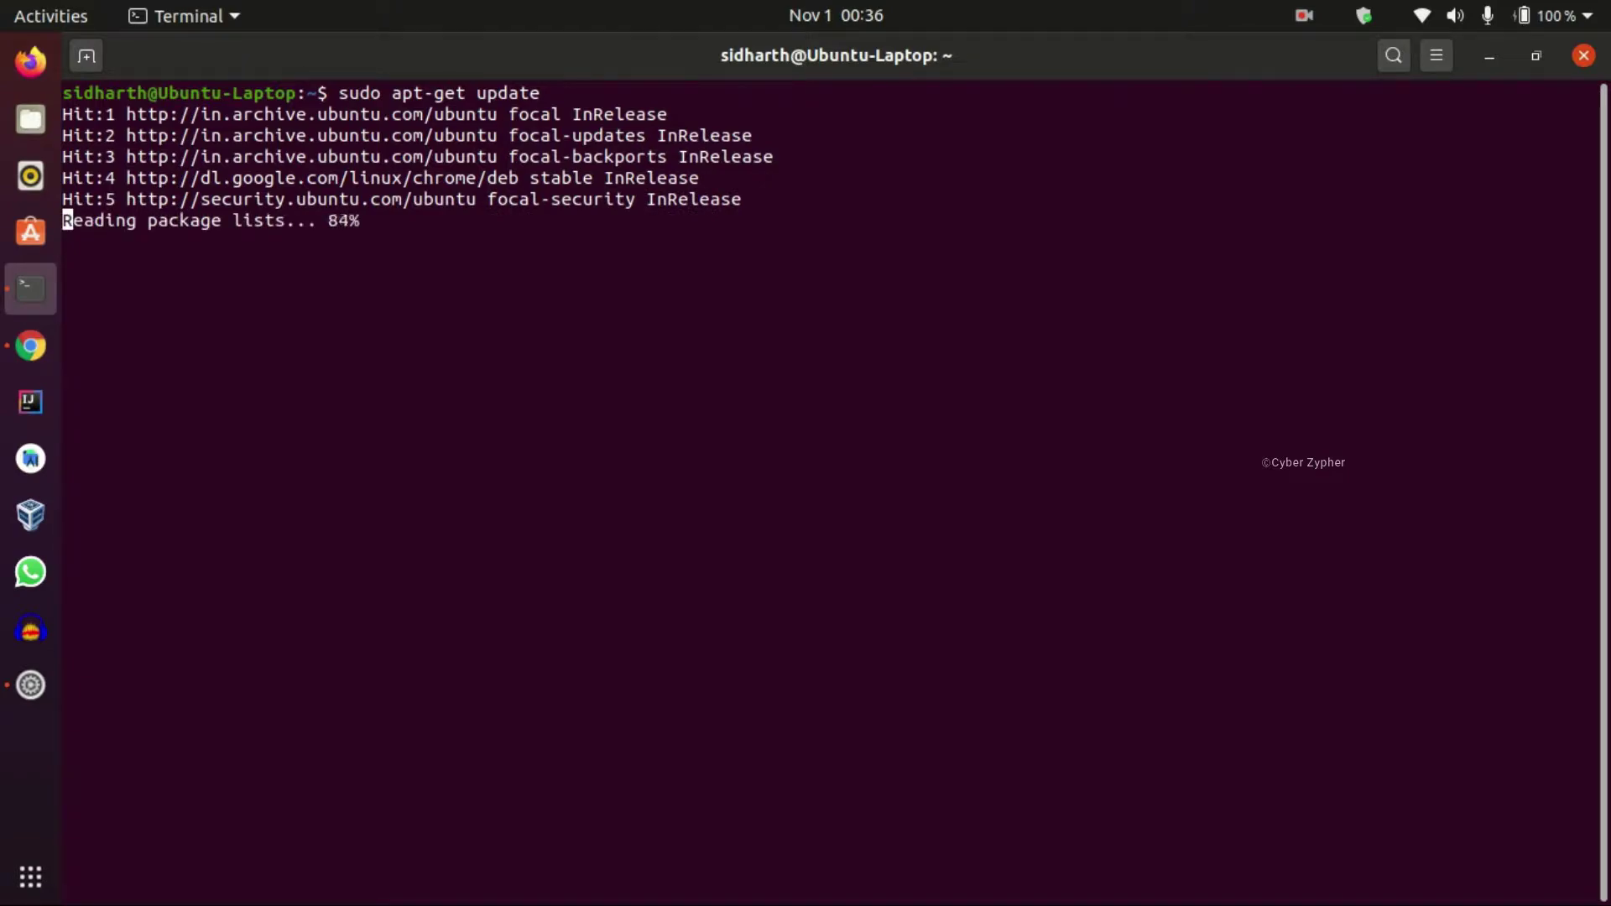
pyautogui.write('sud')
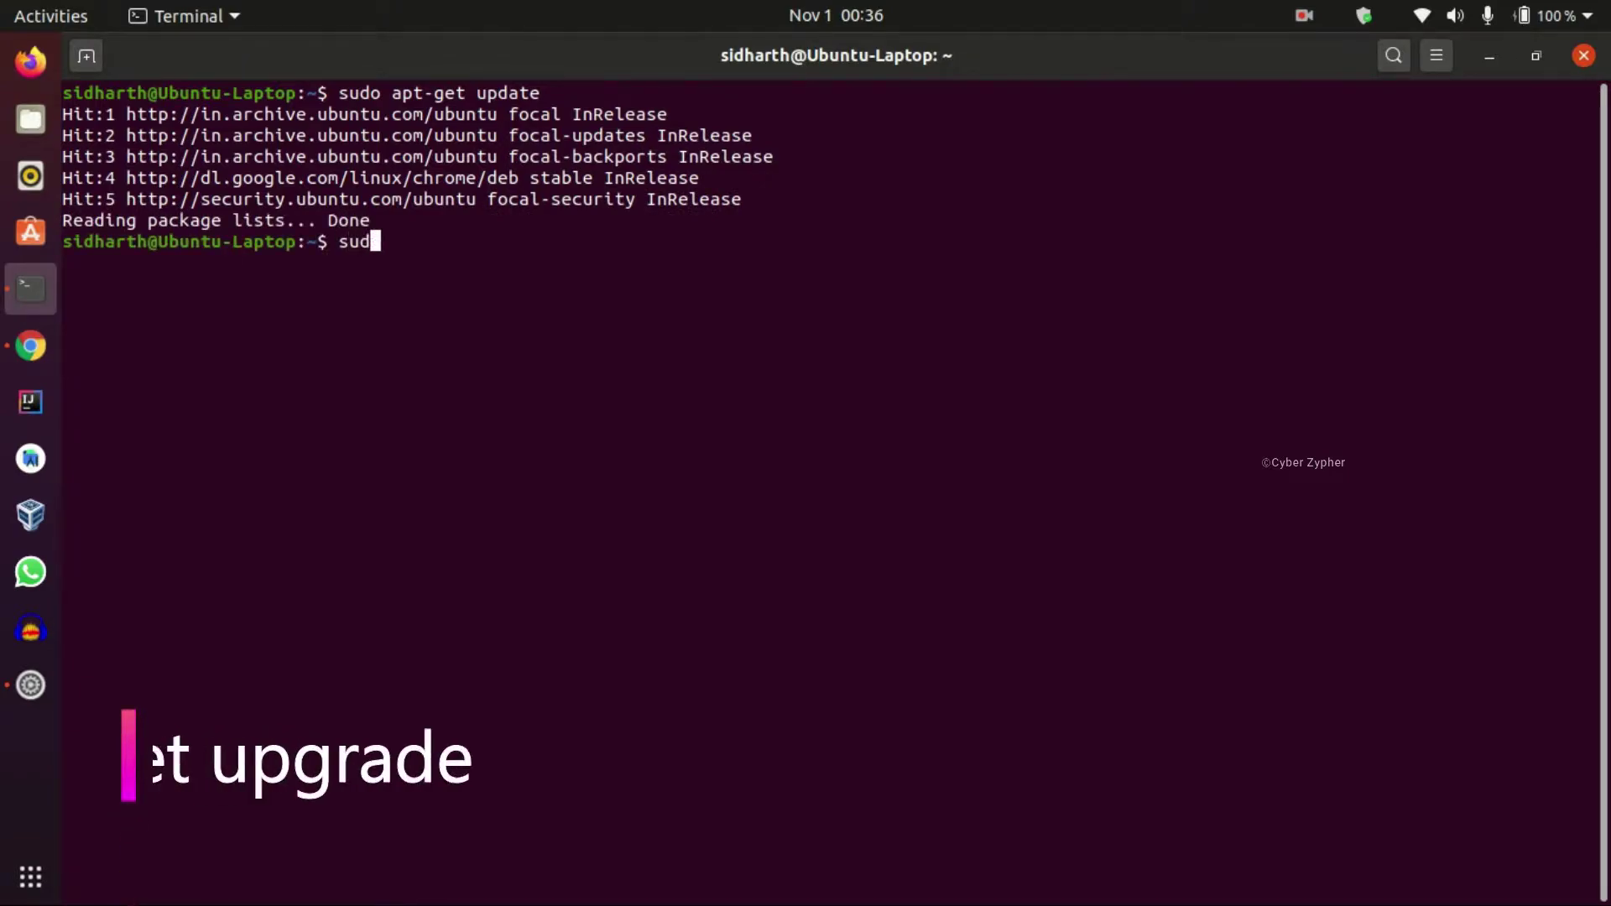
pyautogui.write('o apt-g')
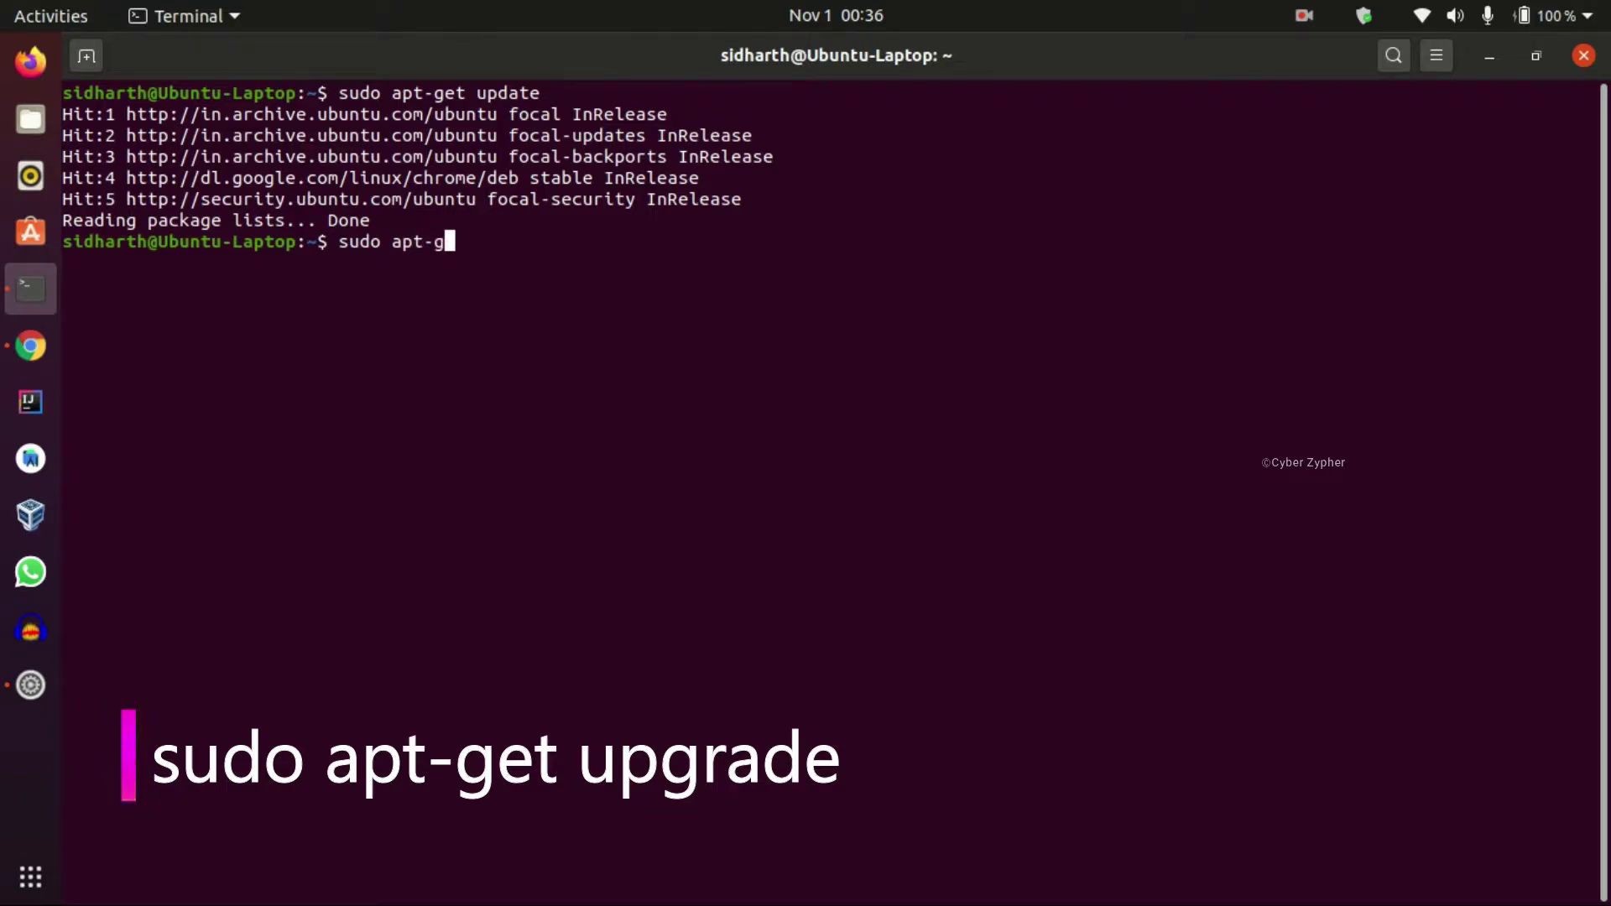
pyautogui.write('et upgrade')
pyautogui.press('Return')
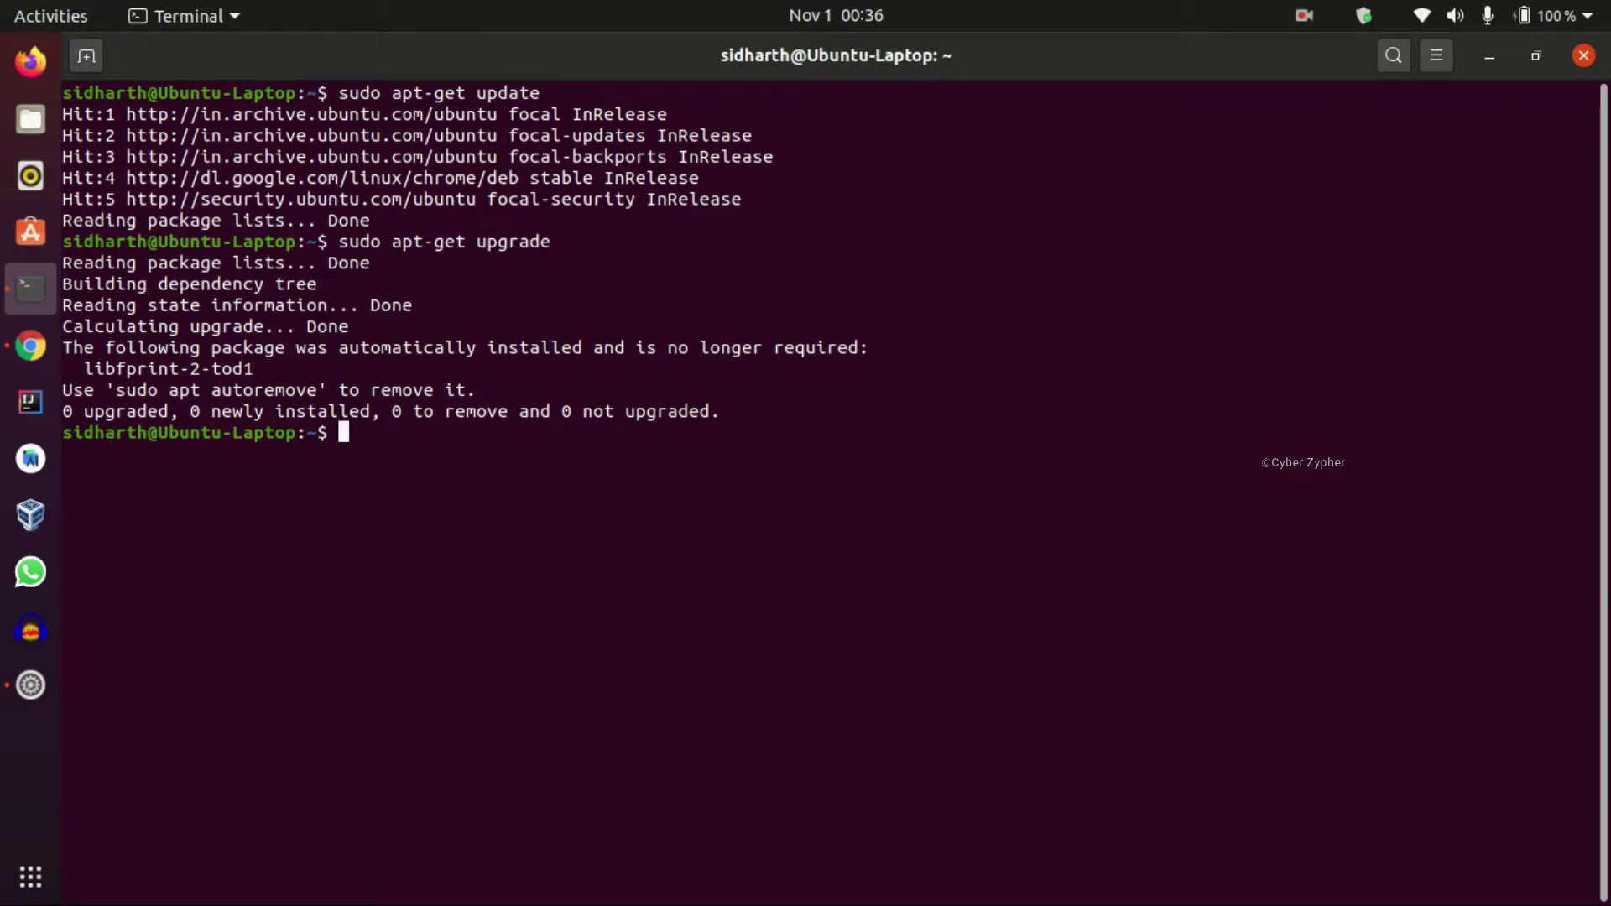
# Run sudo apt-get dist-upgrade, then sudo apt-get autoremove, confirming removal of libfprint-2-tod1
pyautogui.write('sudo ap')
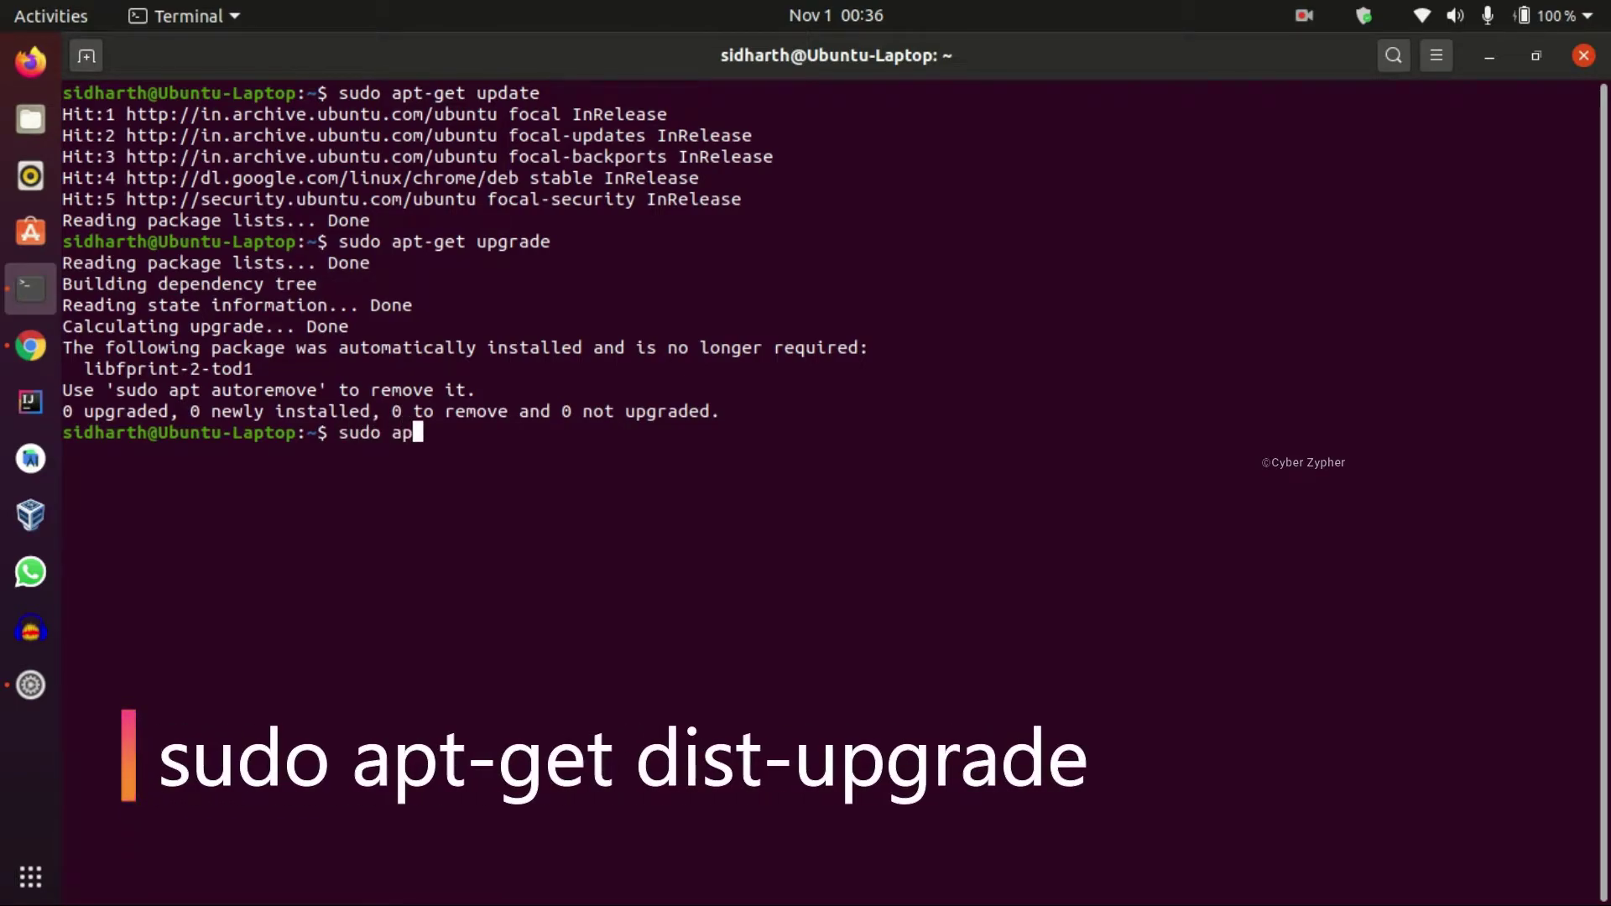
pyautogui.write('t-get ')
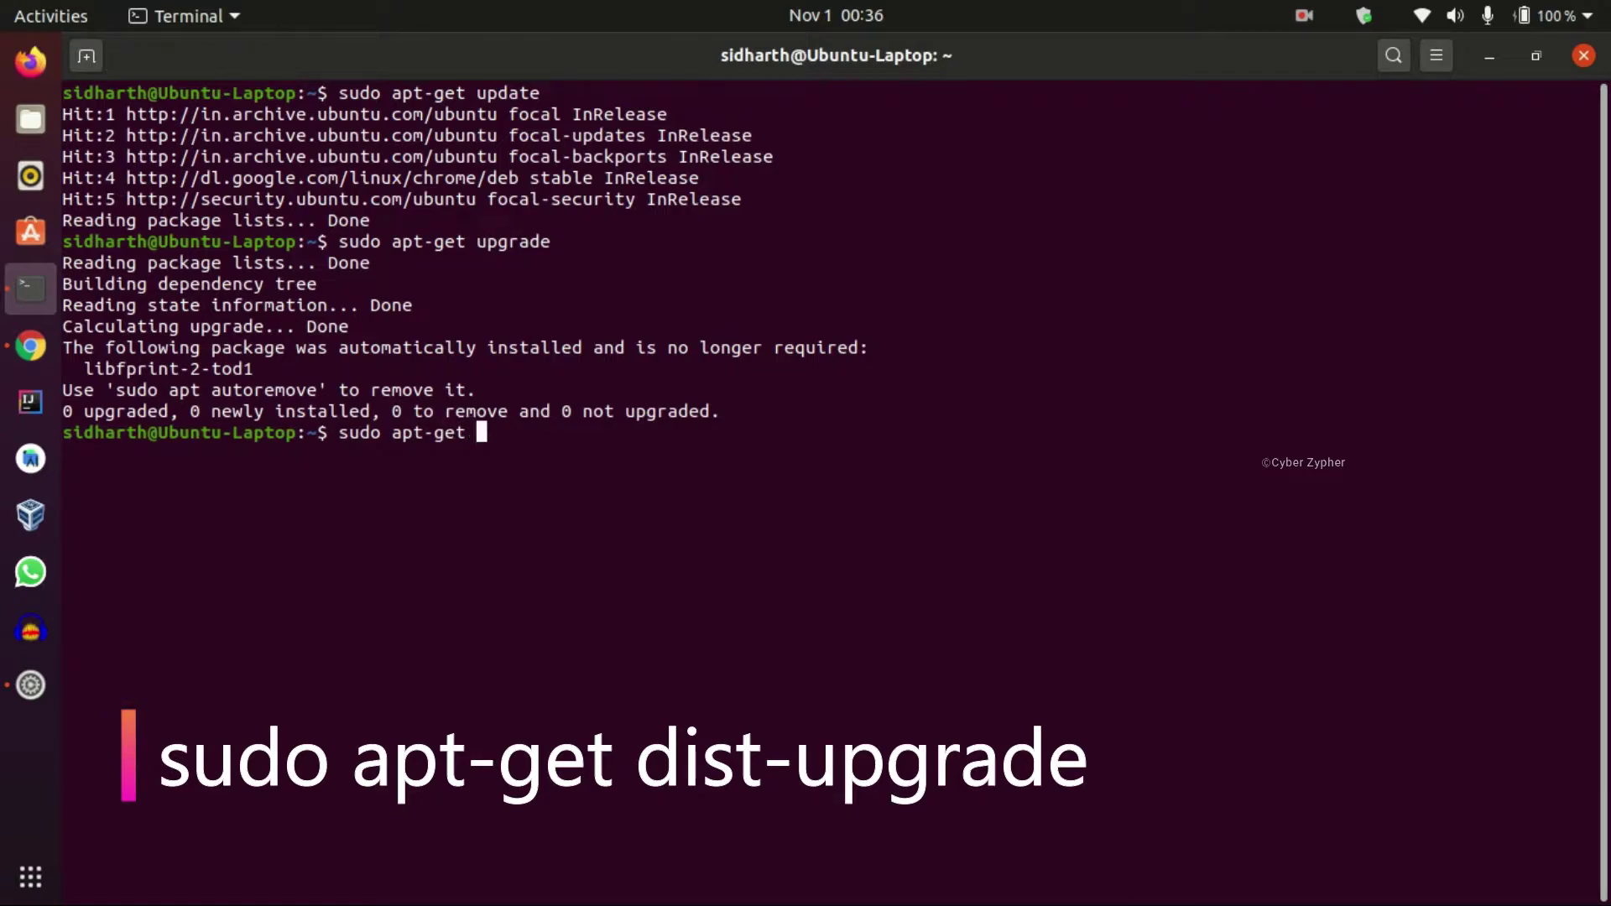
pyautogui.write('dist-upgrade')
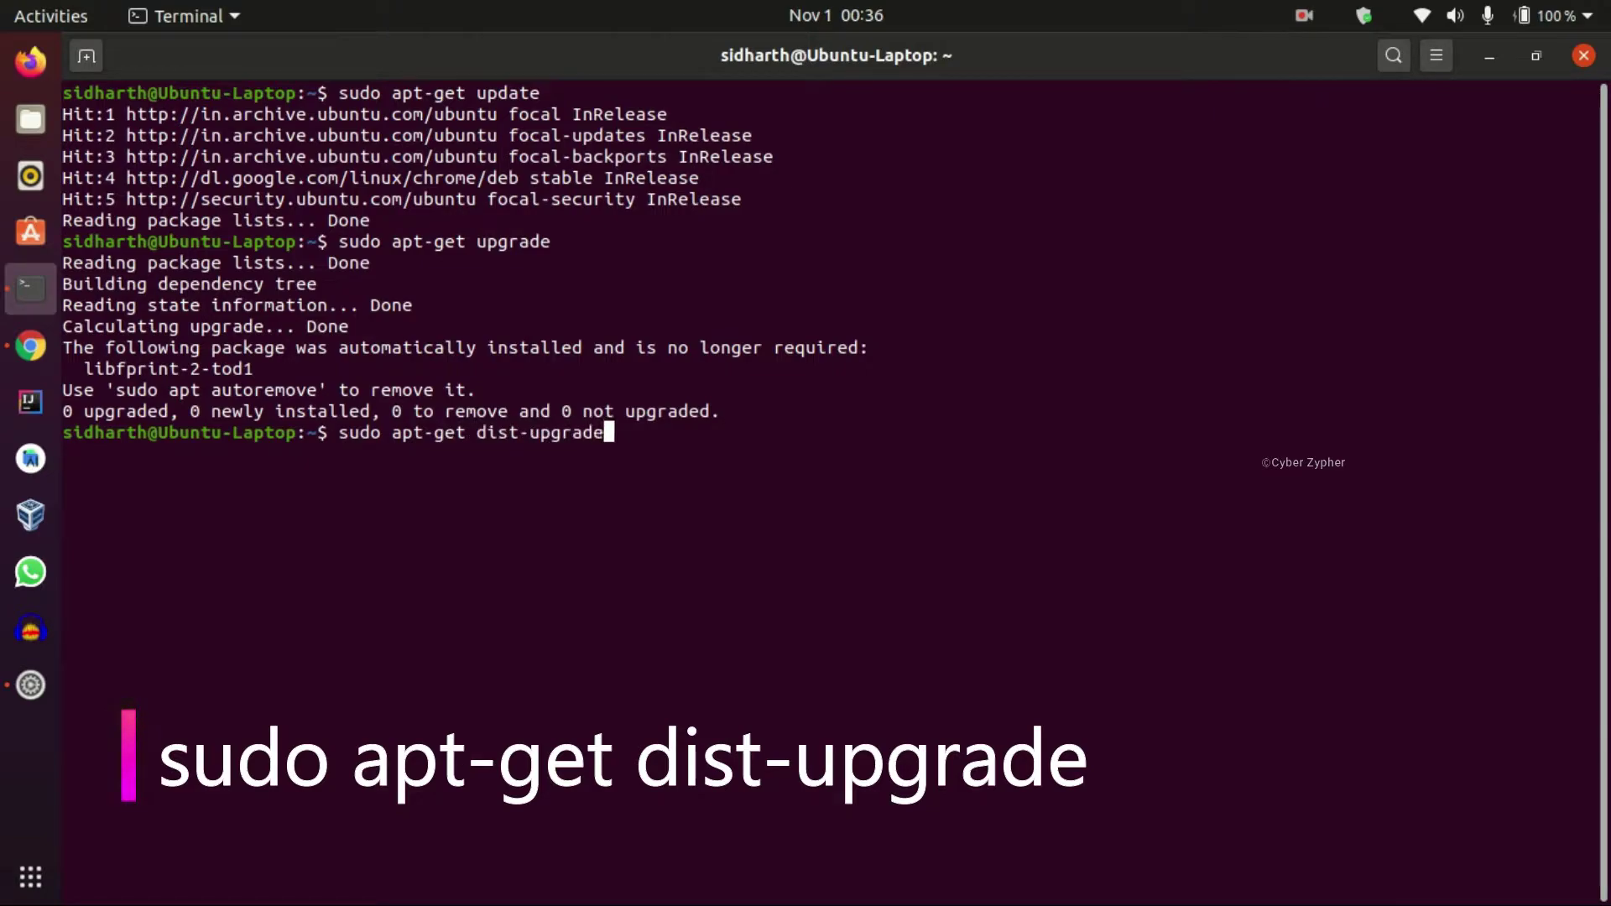
pyautogui.press('Return')
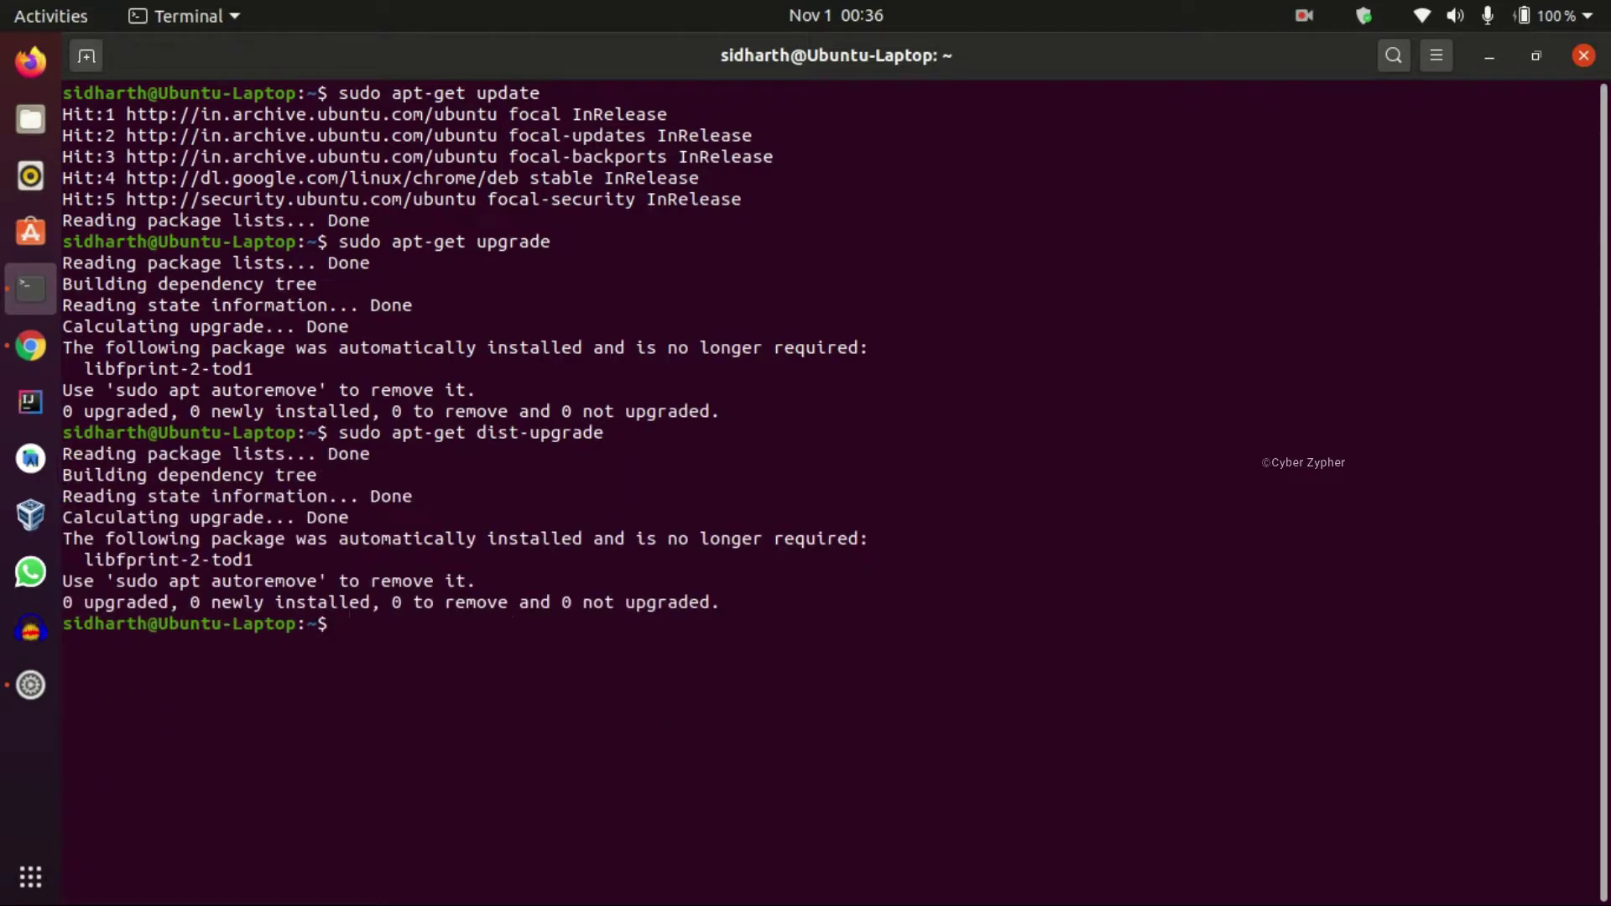
pyautogui.write('sudo')
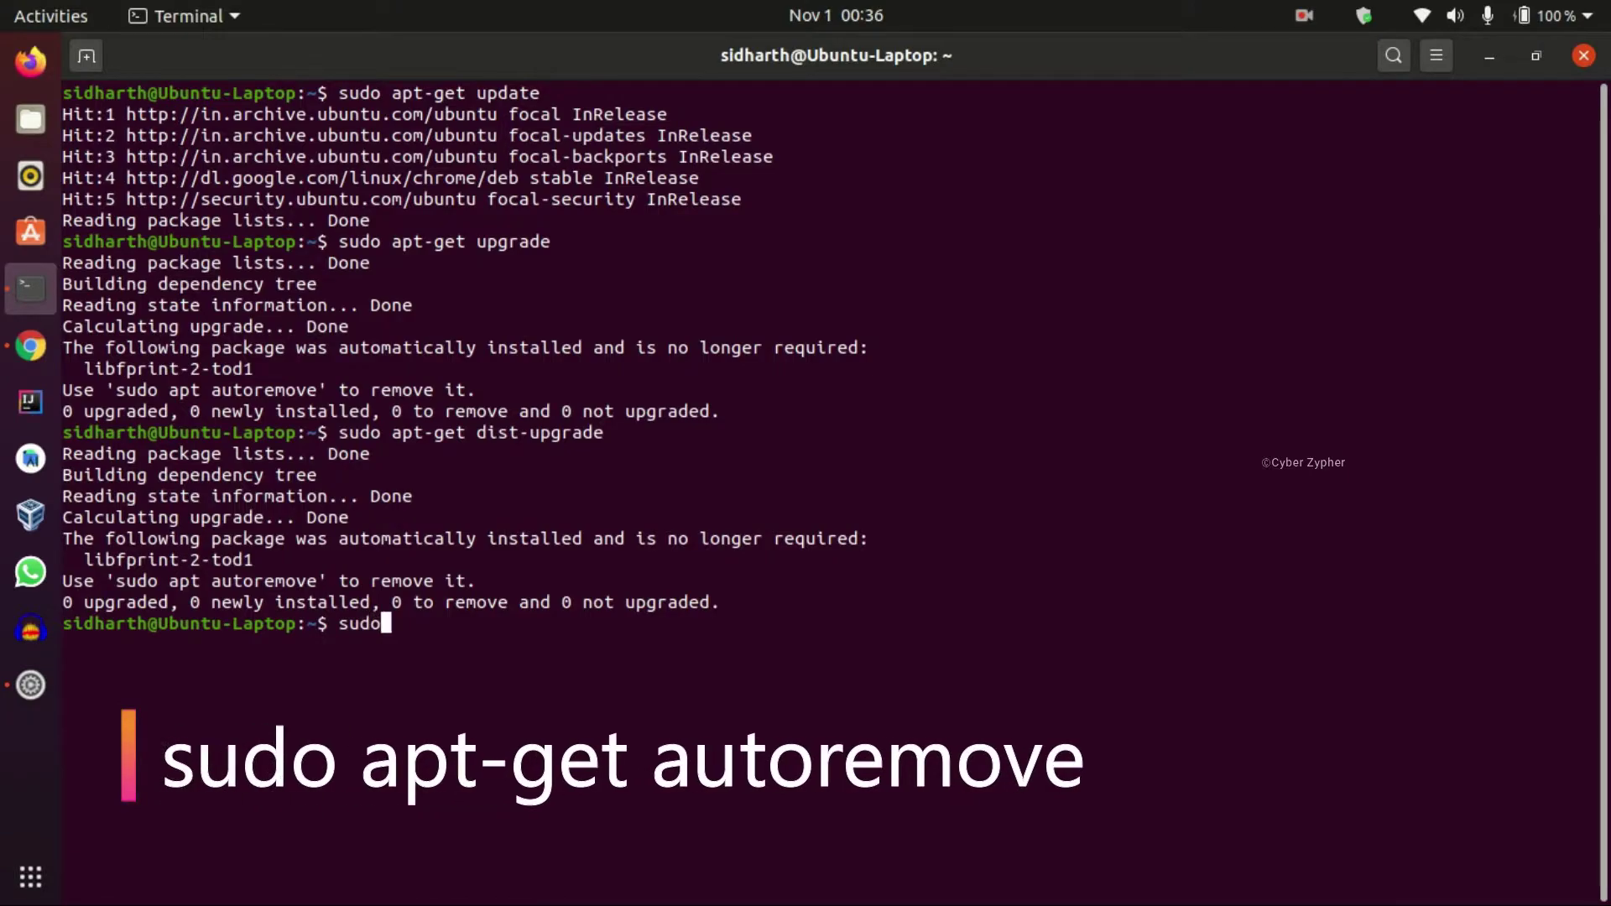
pyautogui.write(' apt-ge')
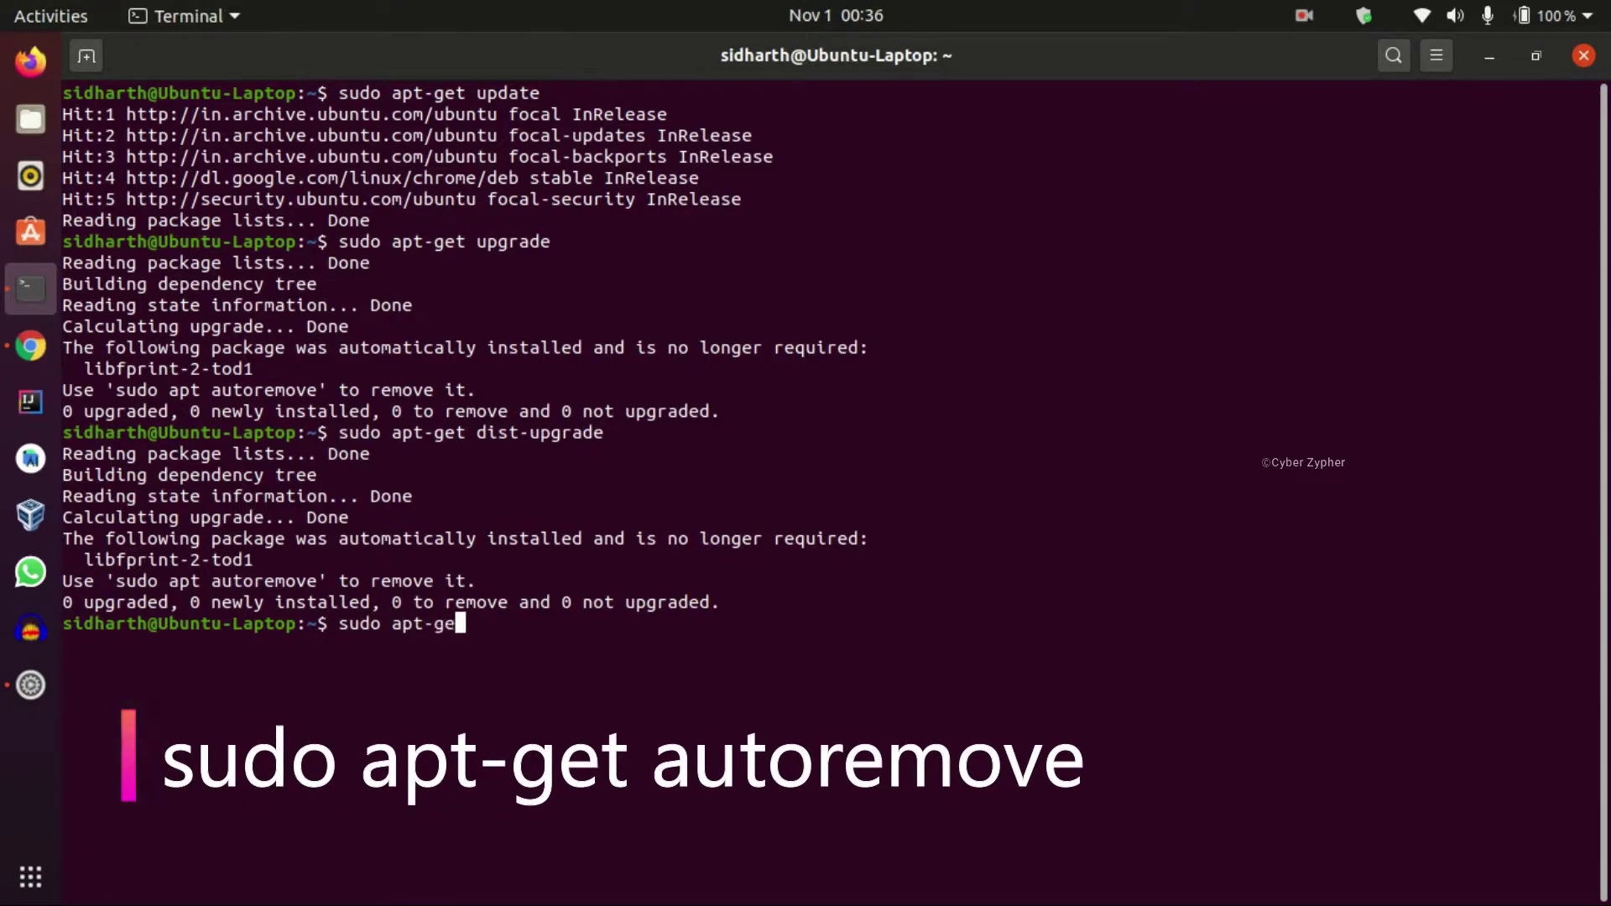
pyautogui.write('t autor')
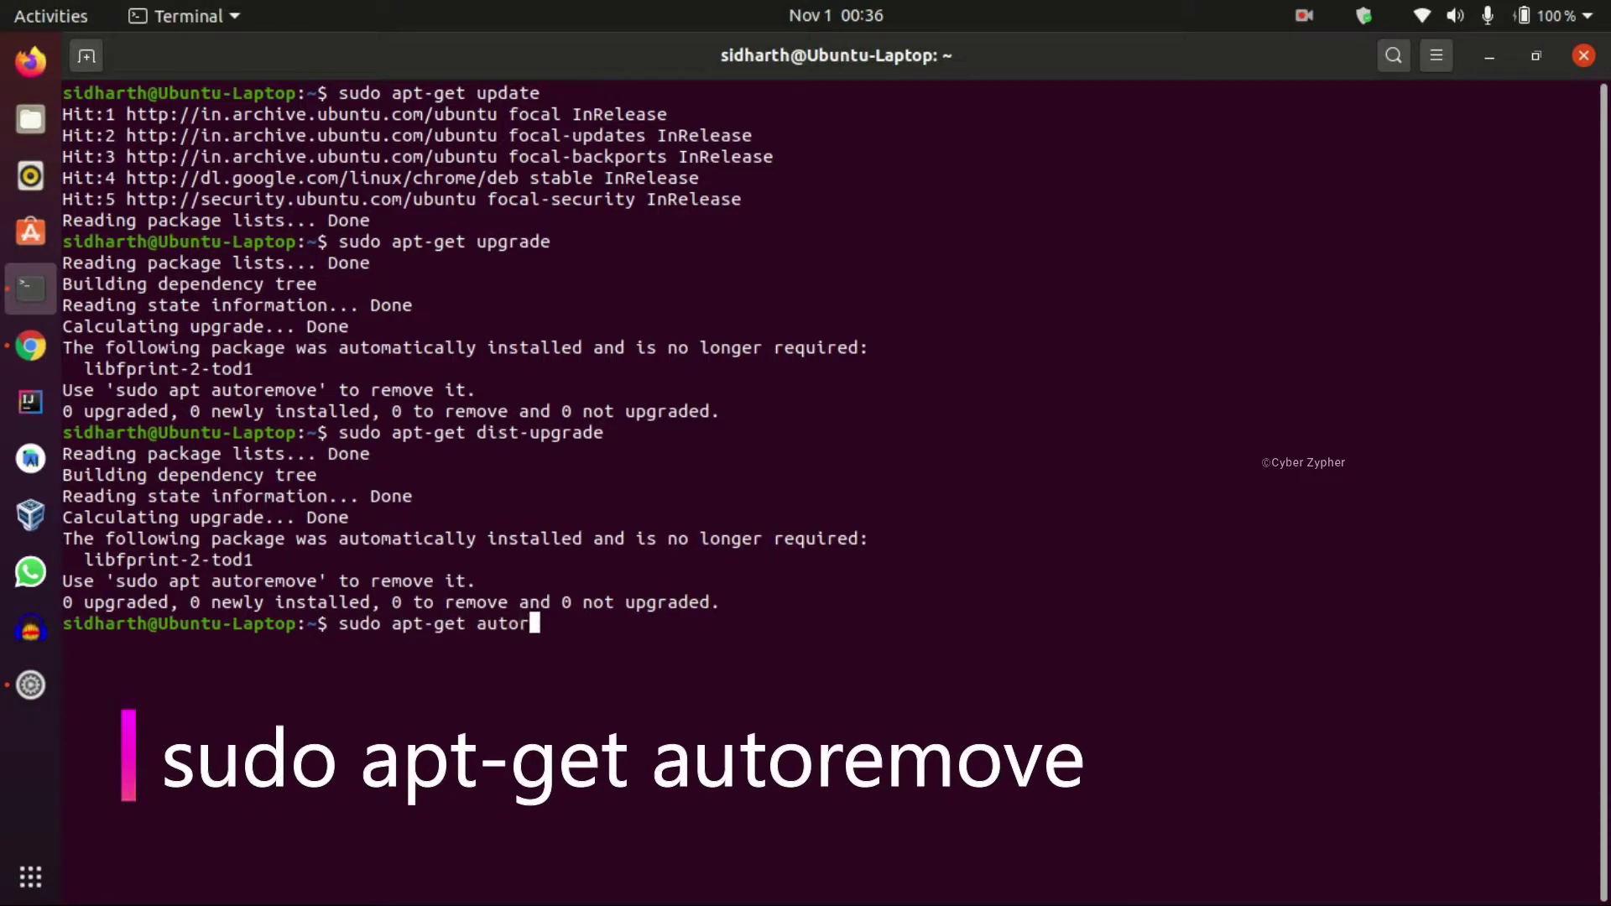
pyautogui.write('emove')
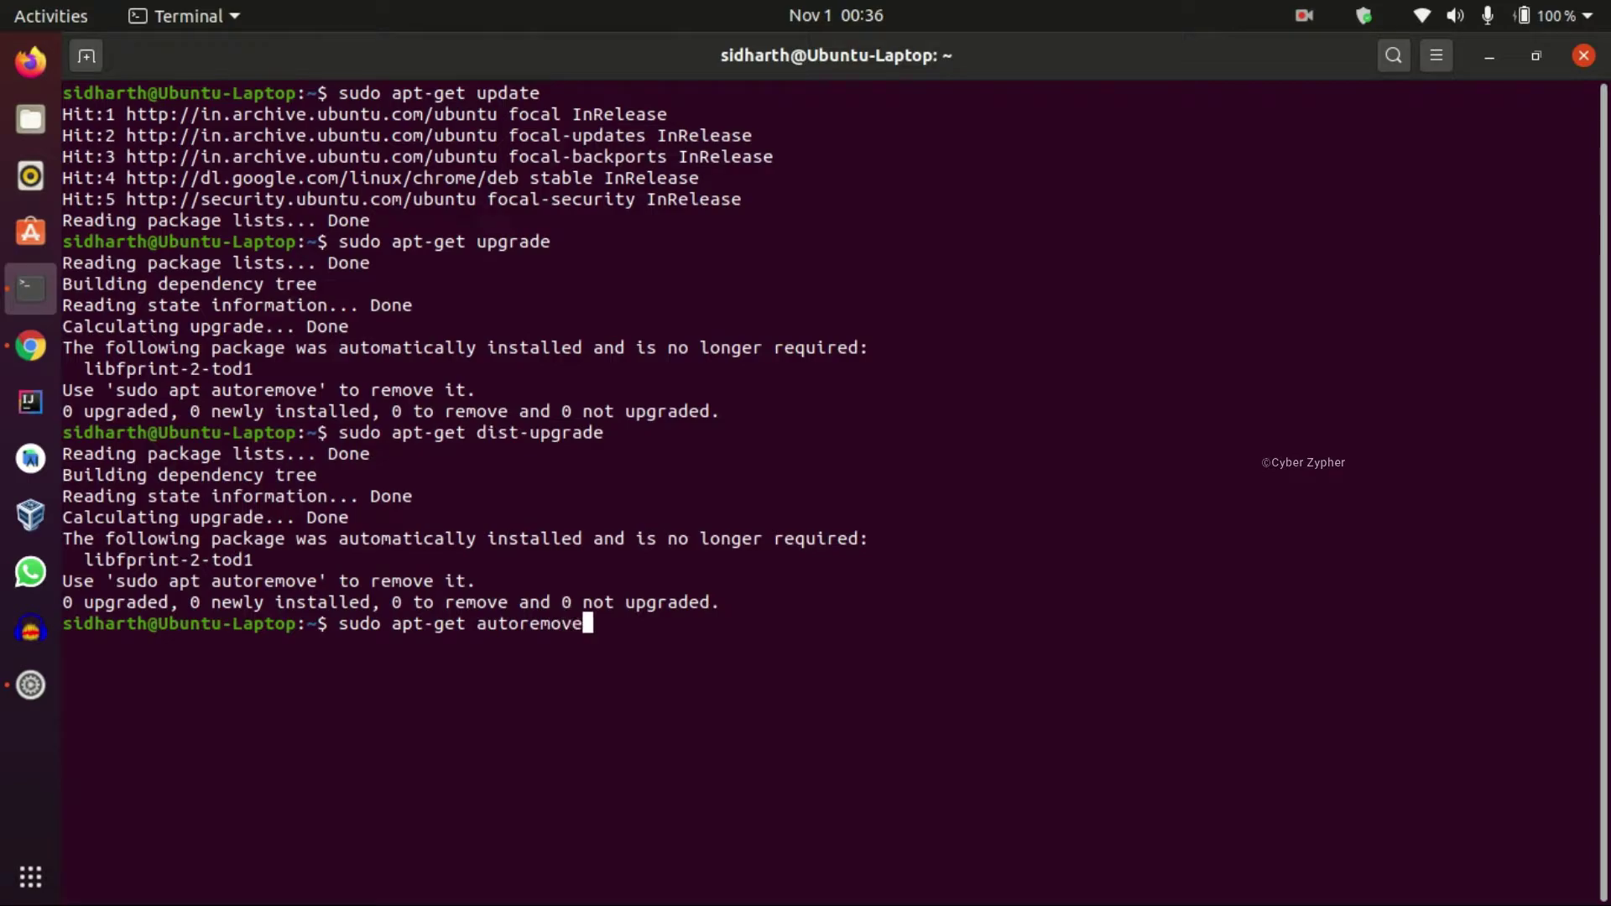
pyautogui.press('Return')
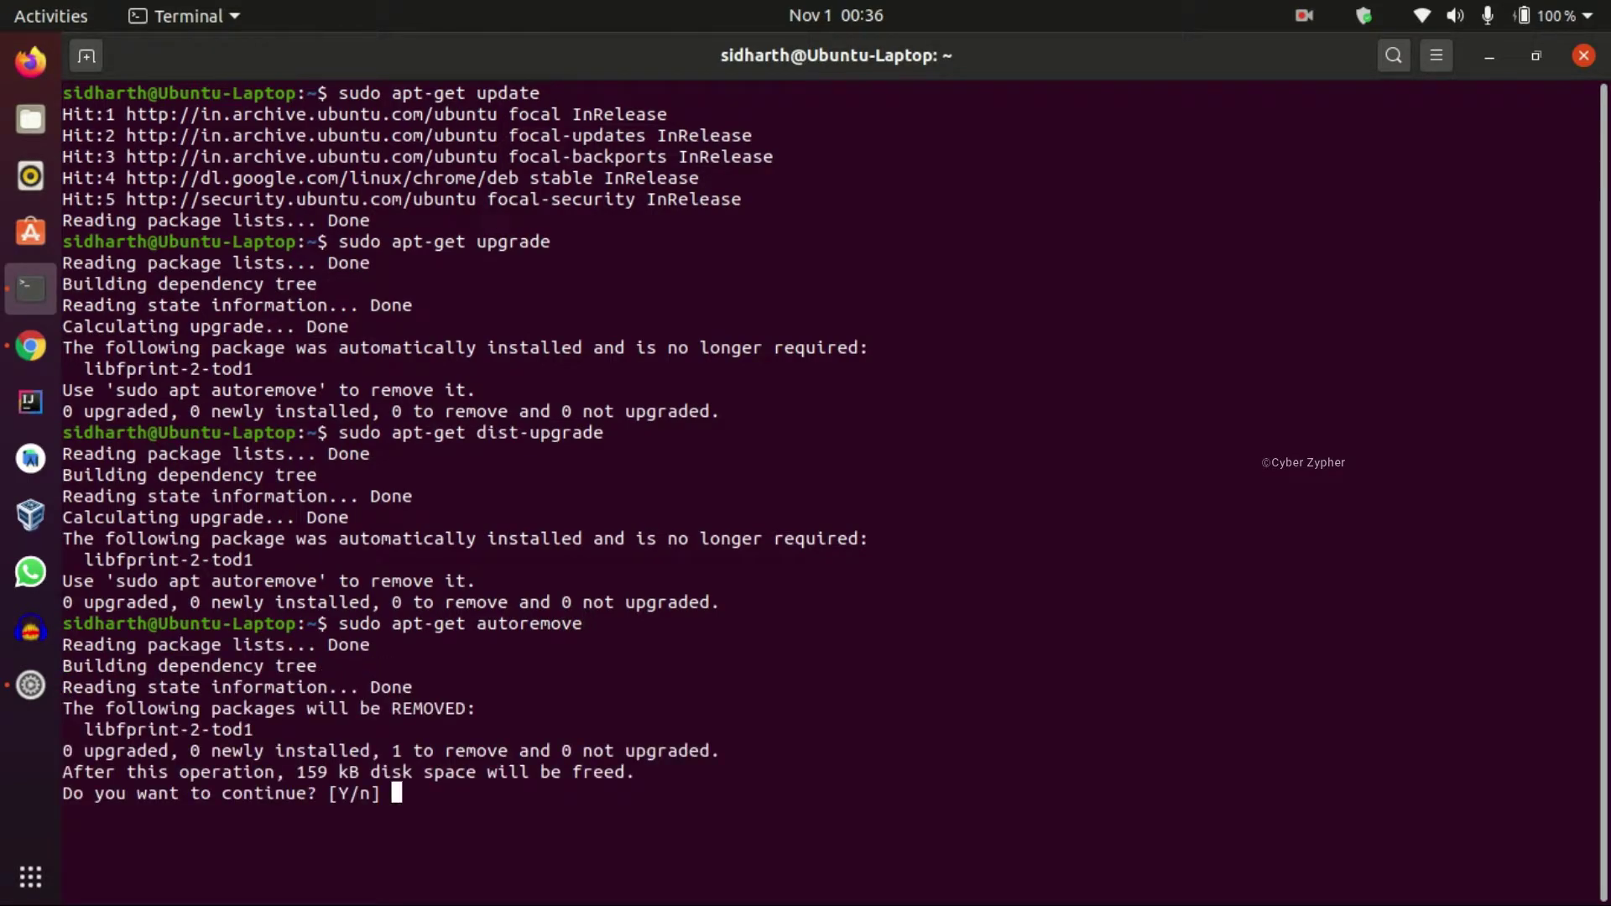
pyautogui.write('y4')
pyautogui.press('Return')
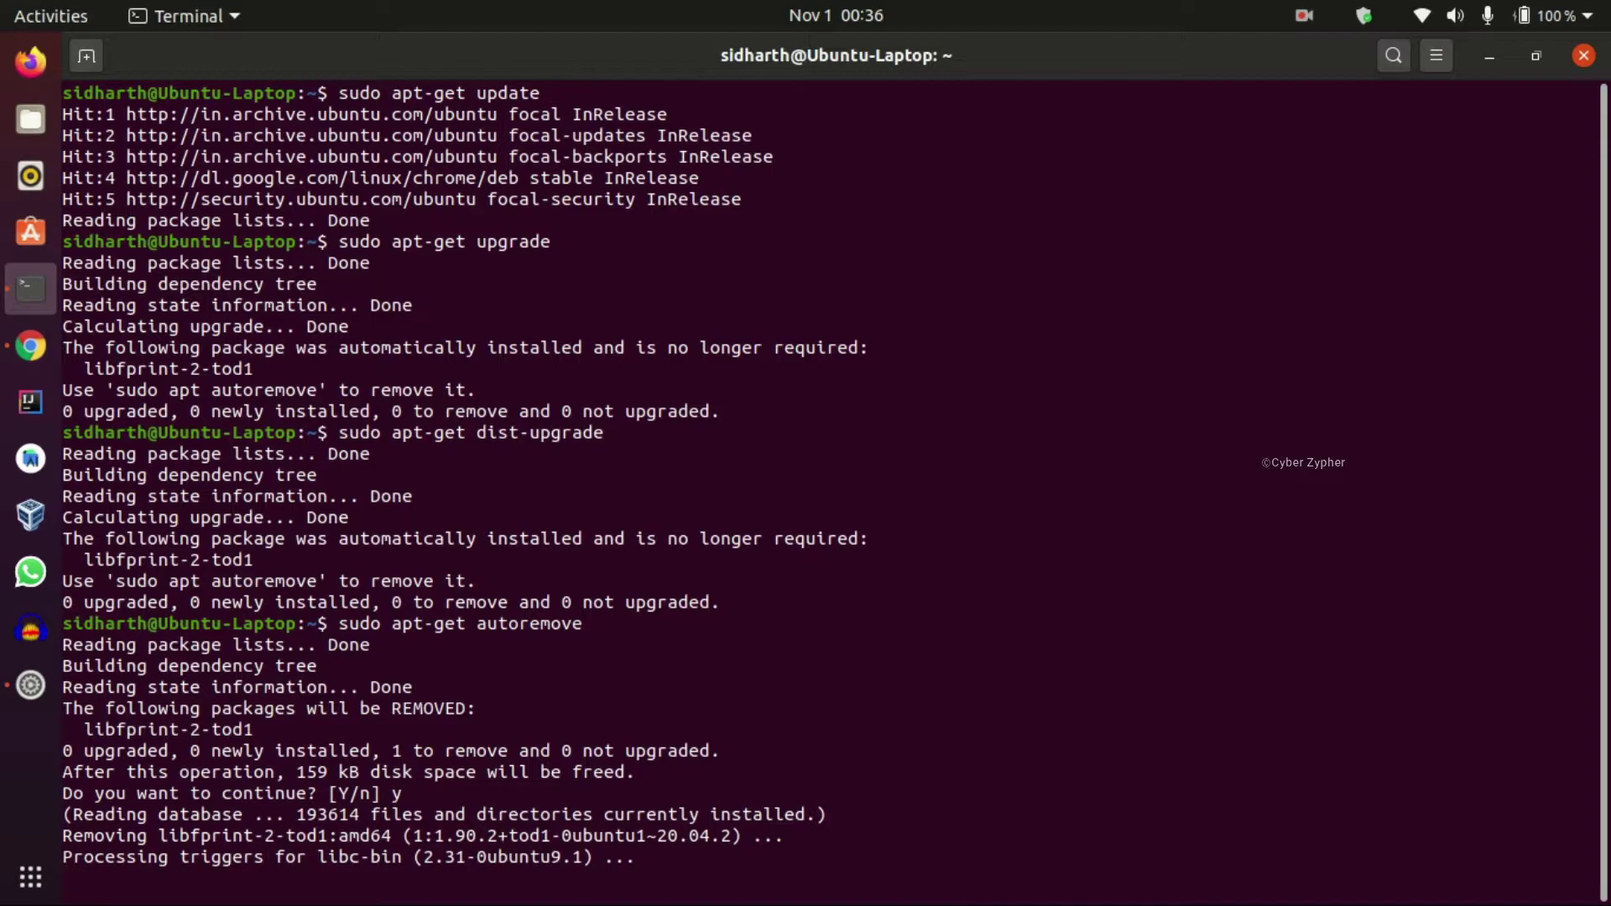
pyautogui.write('clea')
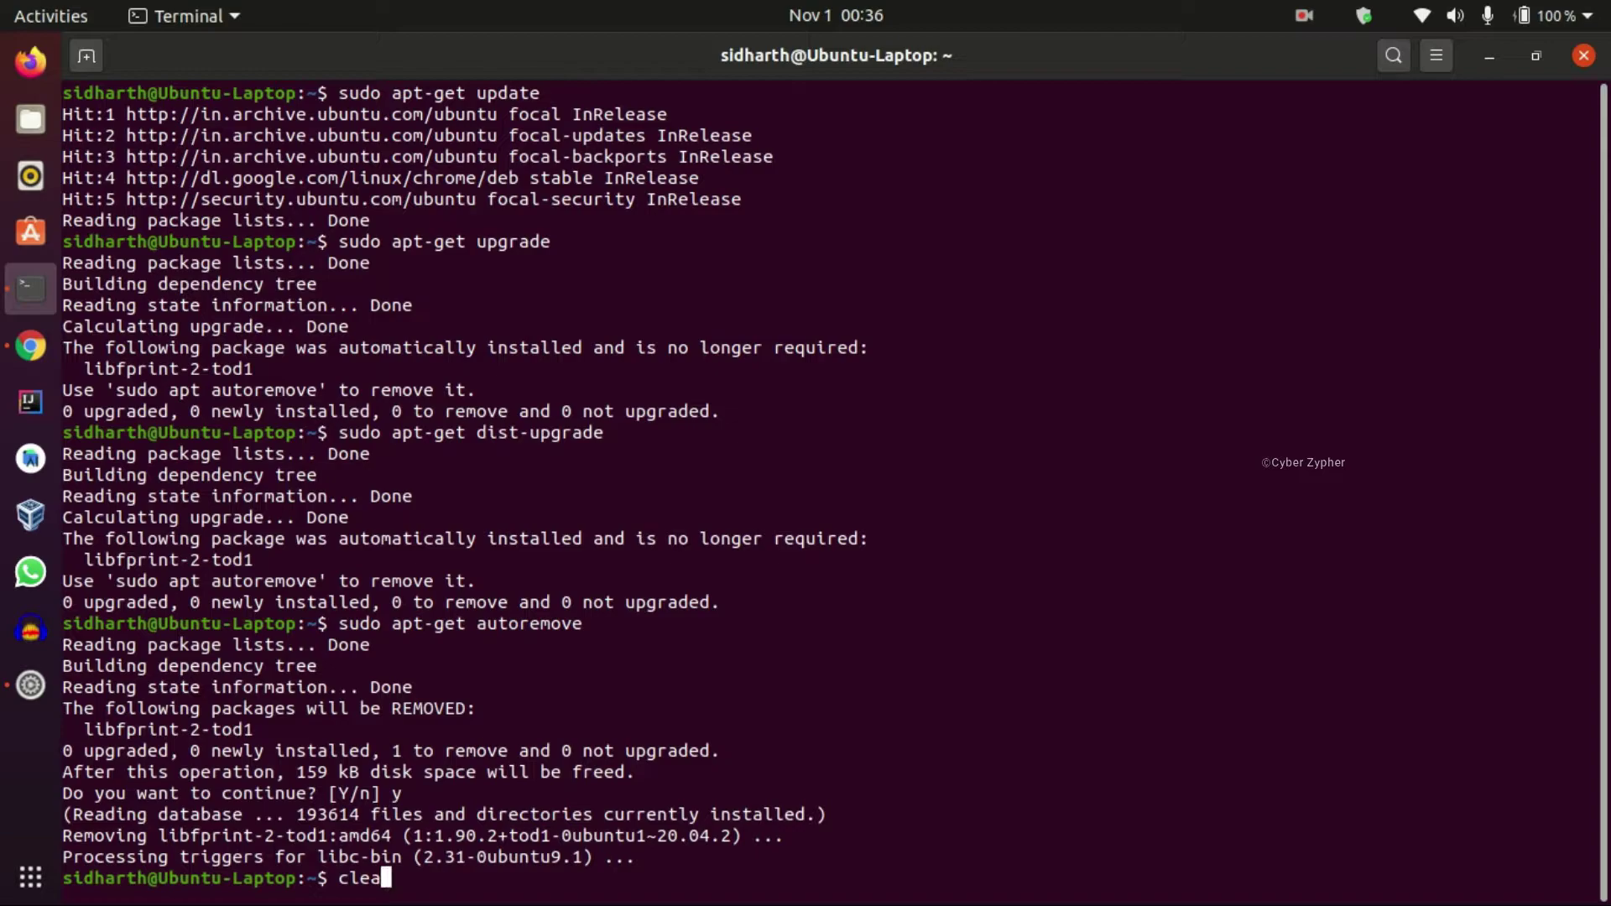
pyautogui.write('r')
# Clear the screen, run sudo do-release-upgrade, and accept continuing and the third-party sources notice
pyautogui.press('Return')
pyautogui.write('sudo d')
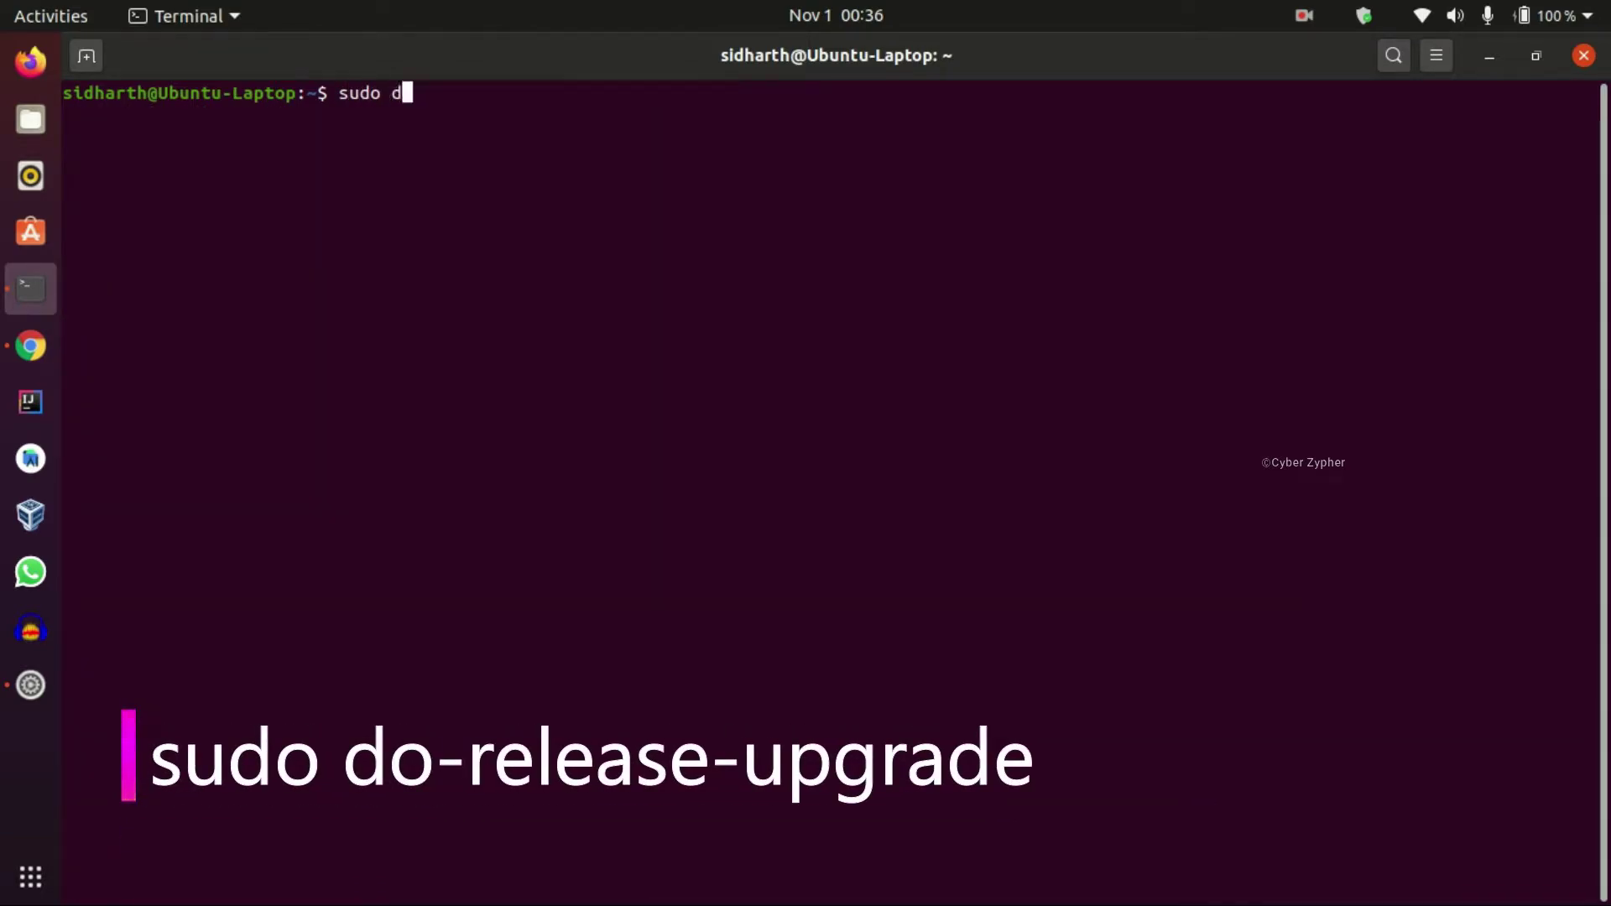
pyautogui.write('o-rel')
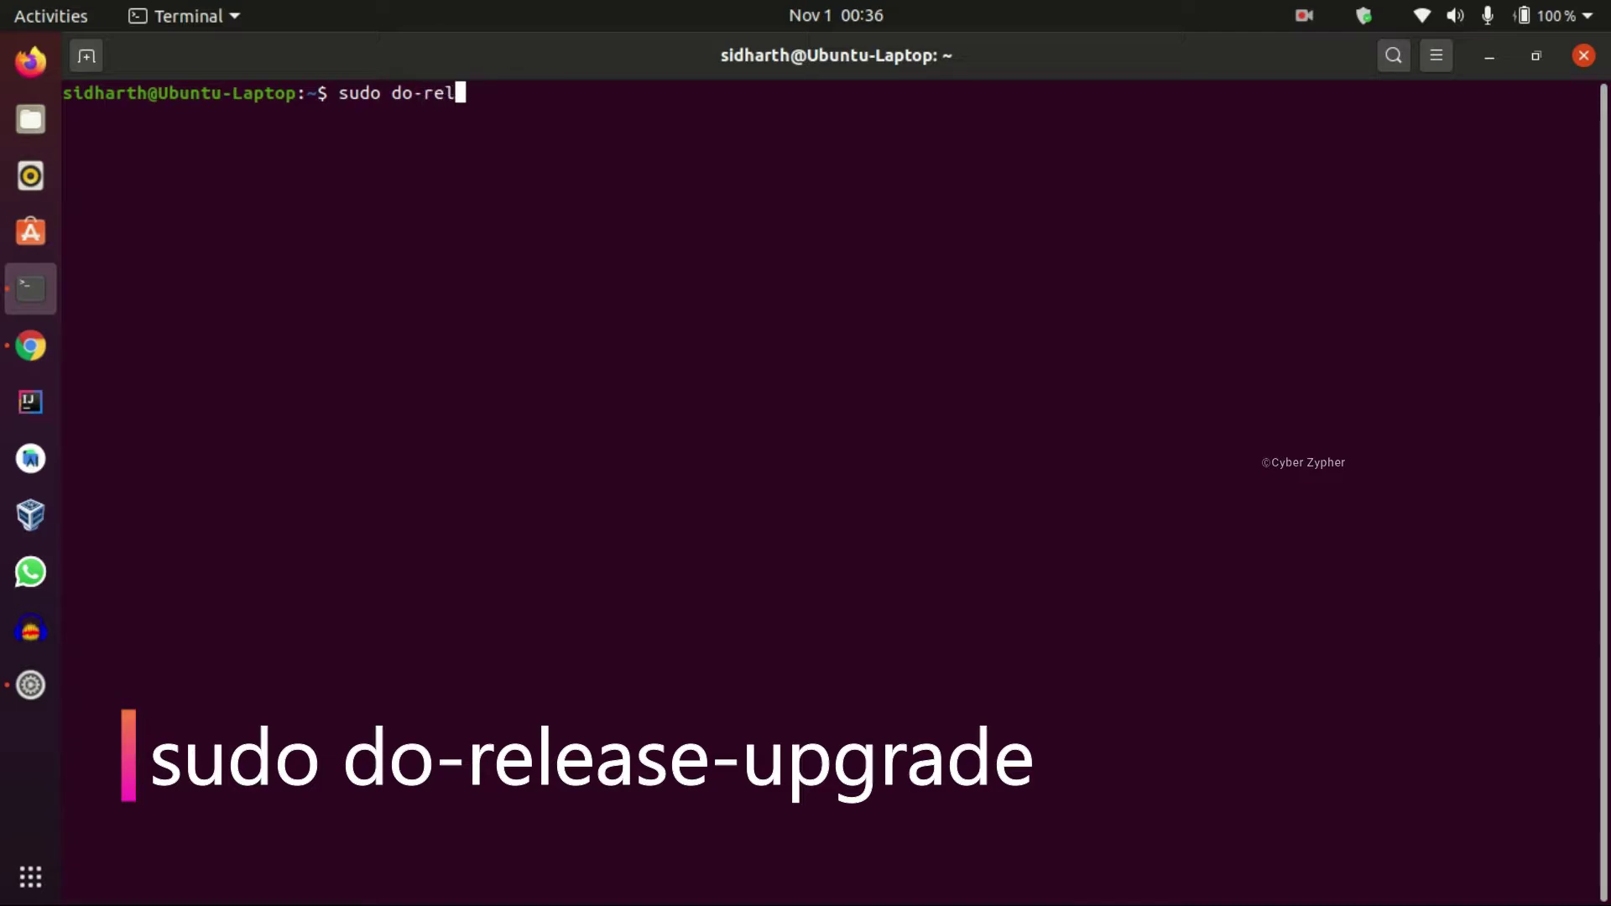
pyautogui.write('ease')
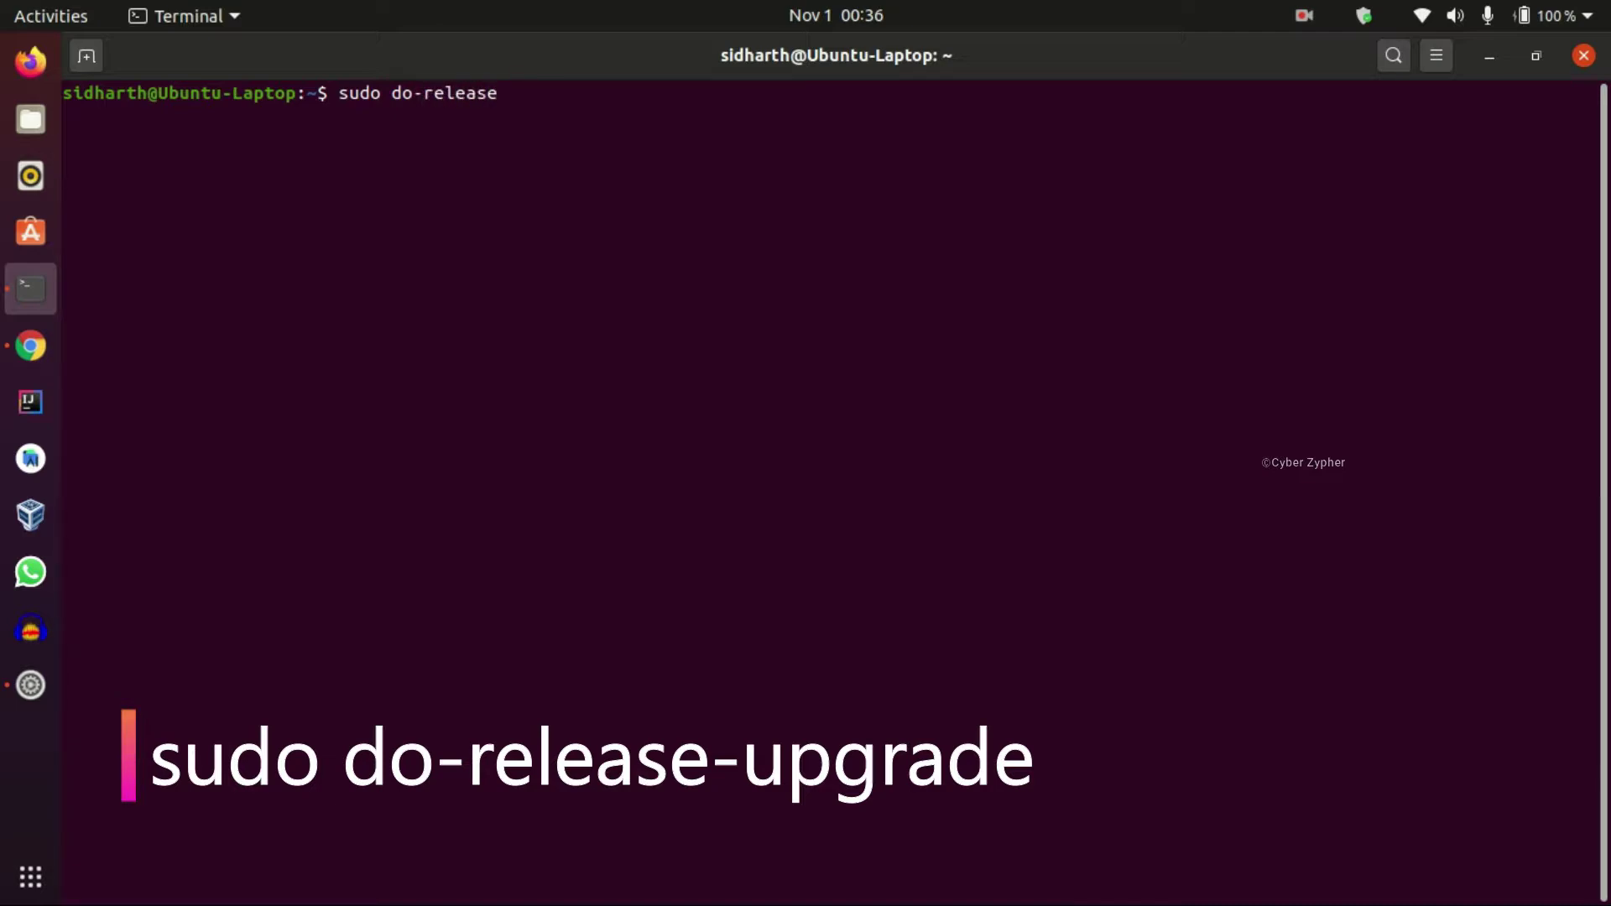
pyautogui.write('-upgrade')
pyautogui.press('Return')
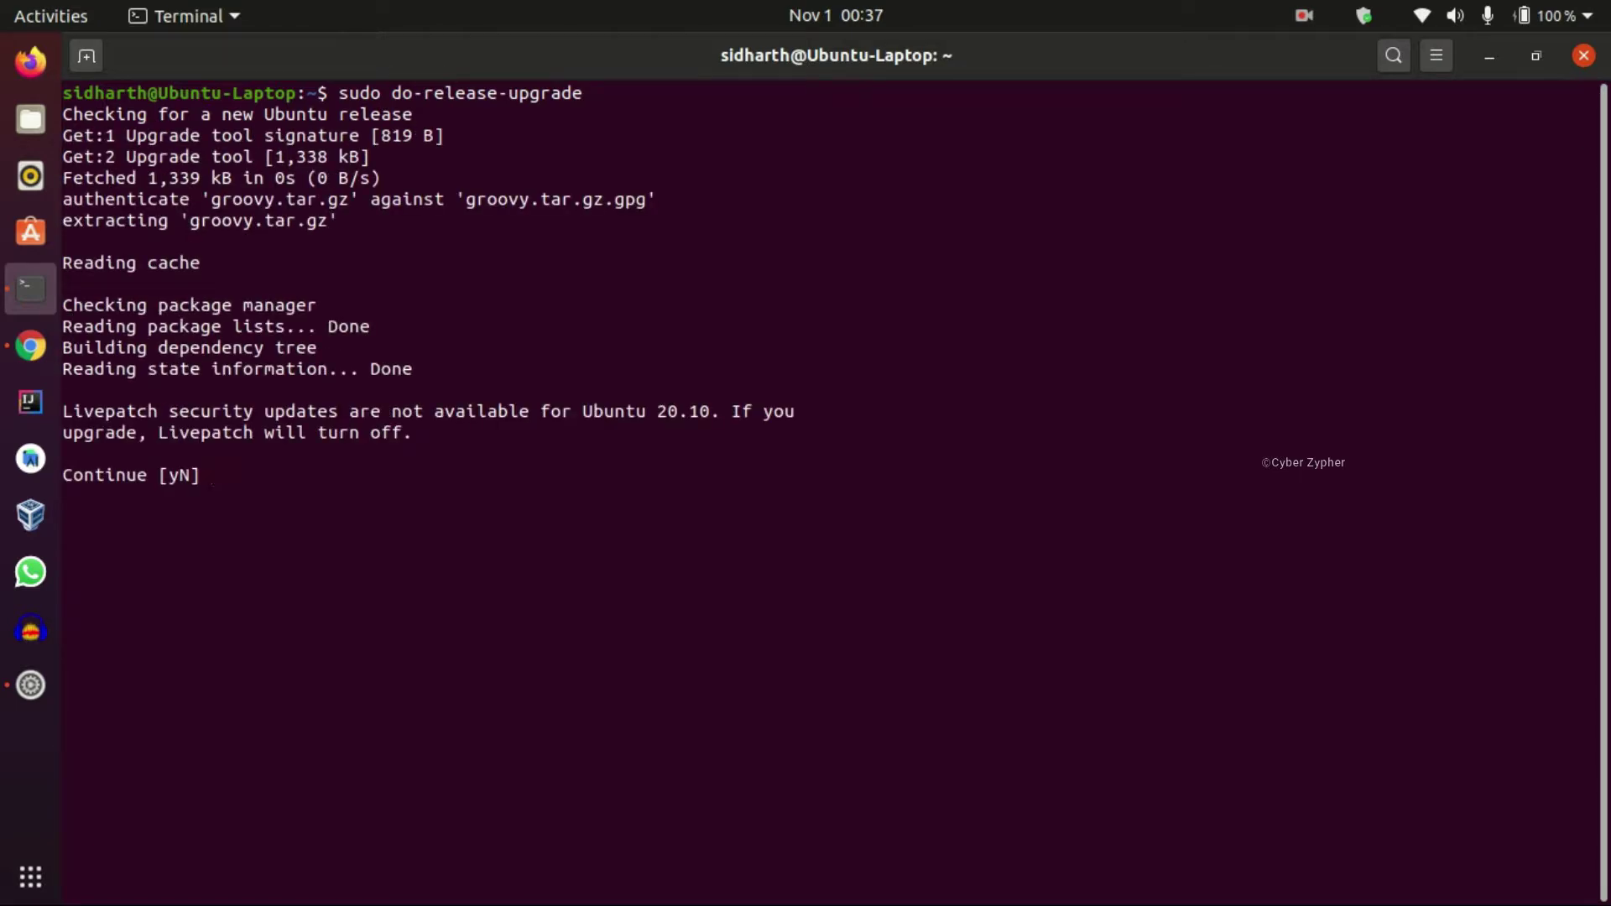
pyautogui.write('y')
pyautogui.press('Return')
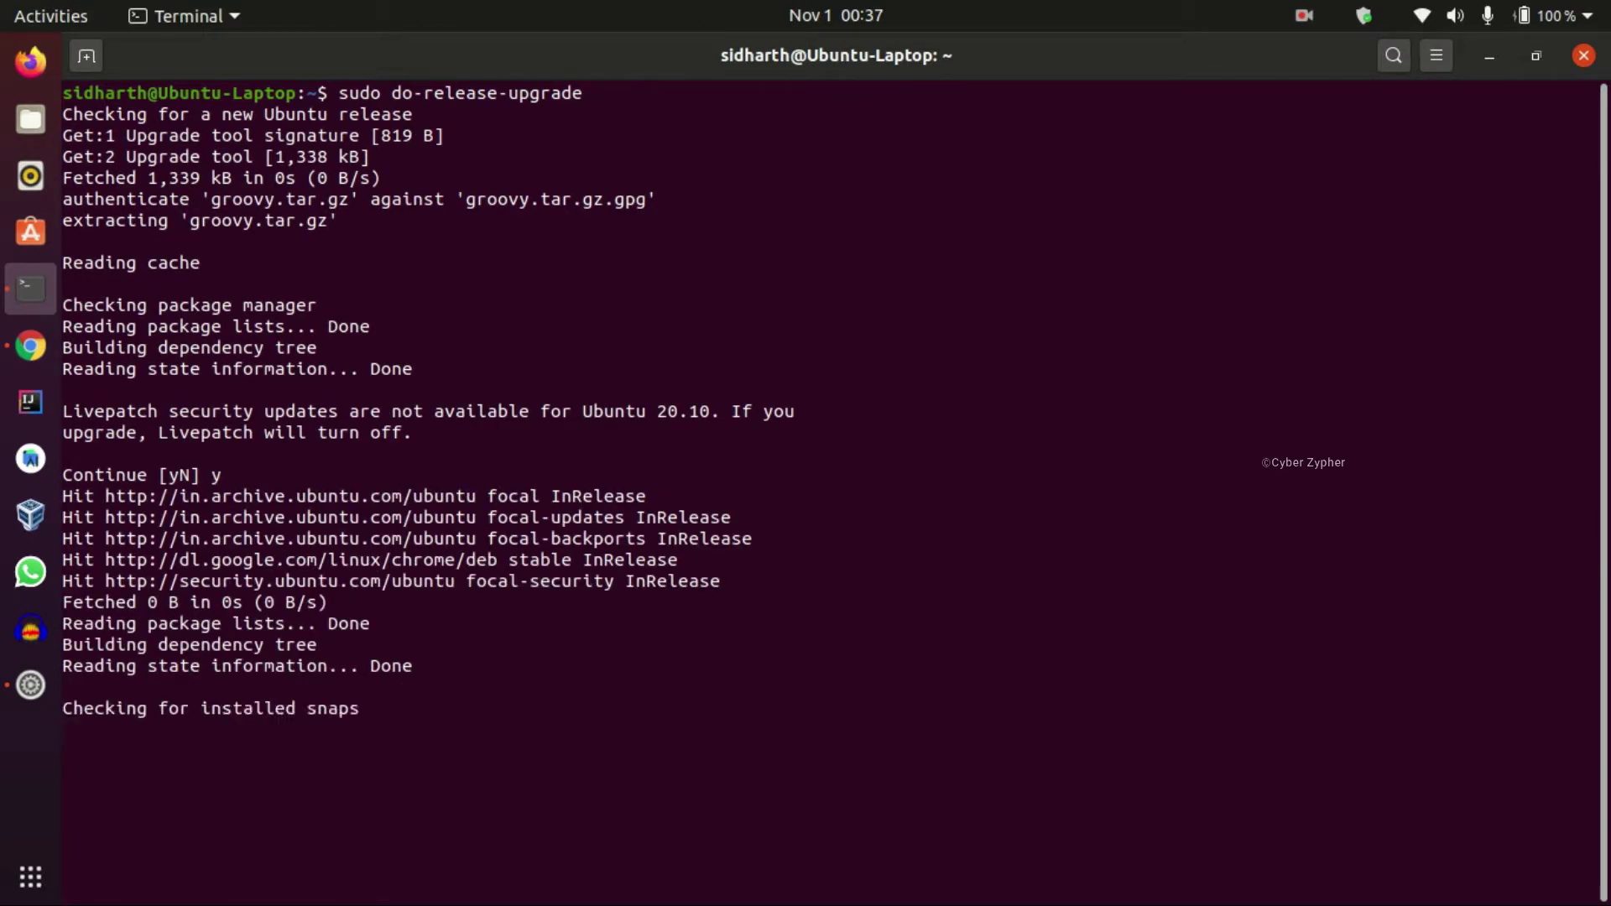
pyautogui.moveTo(783, 795); pyautogui.dragTo(266, 800)
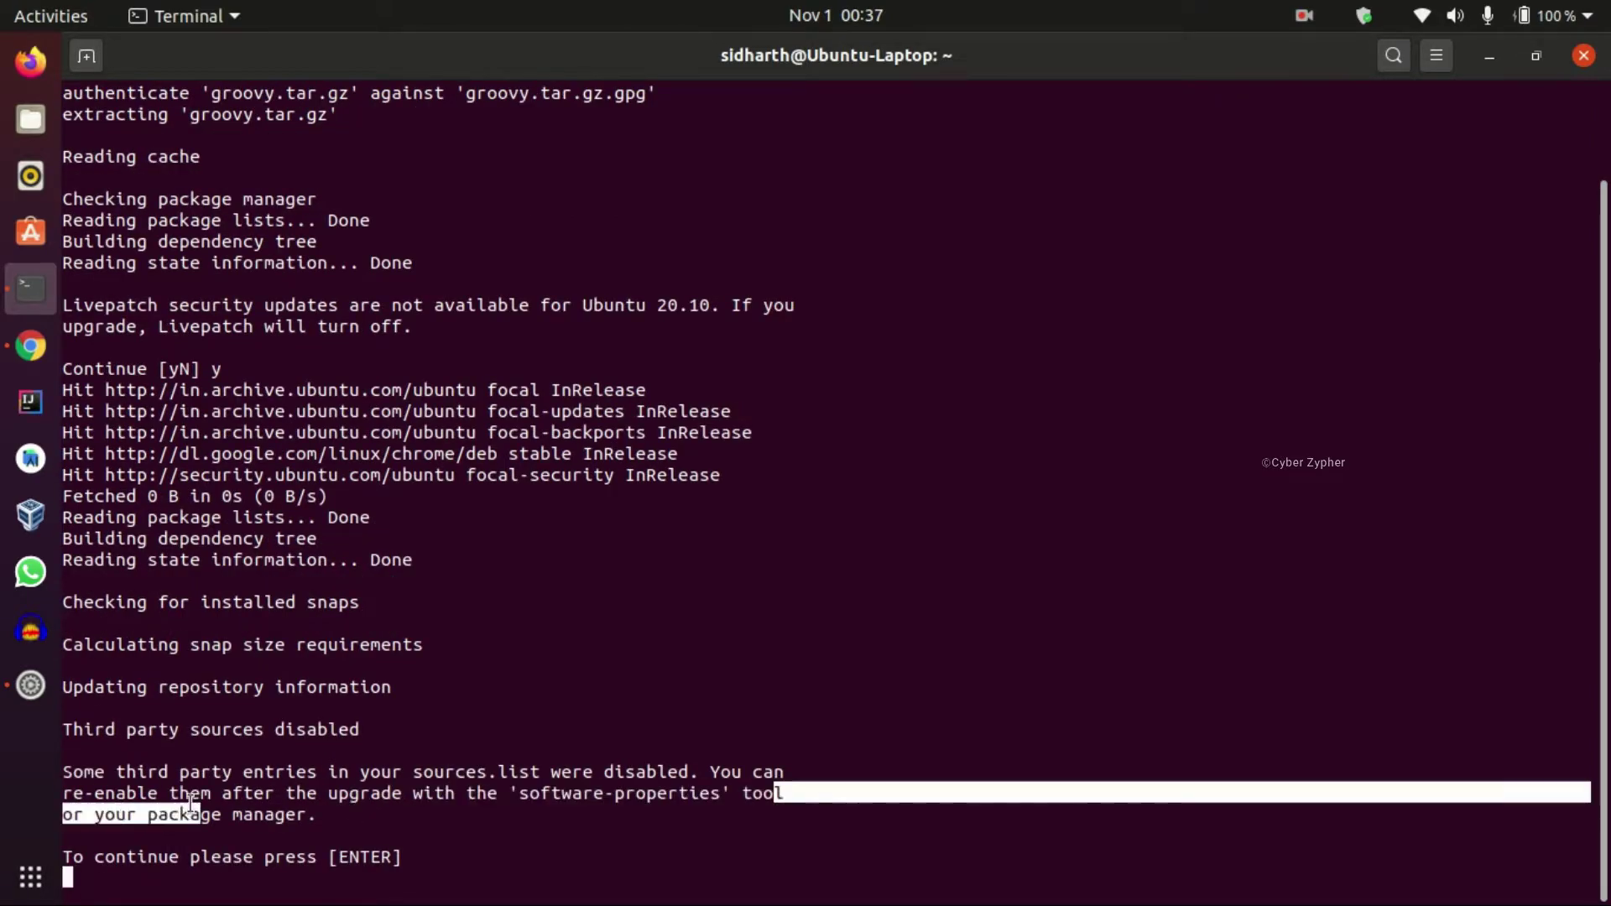
pyautogui.press('Return')
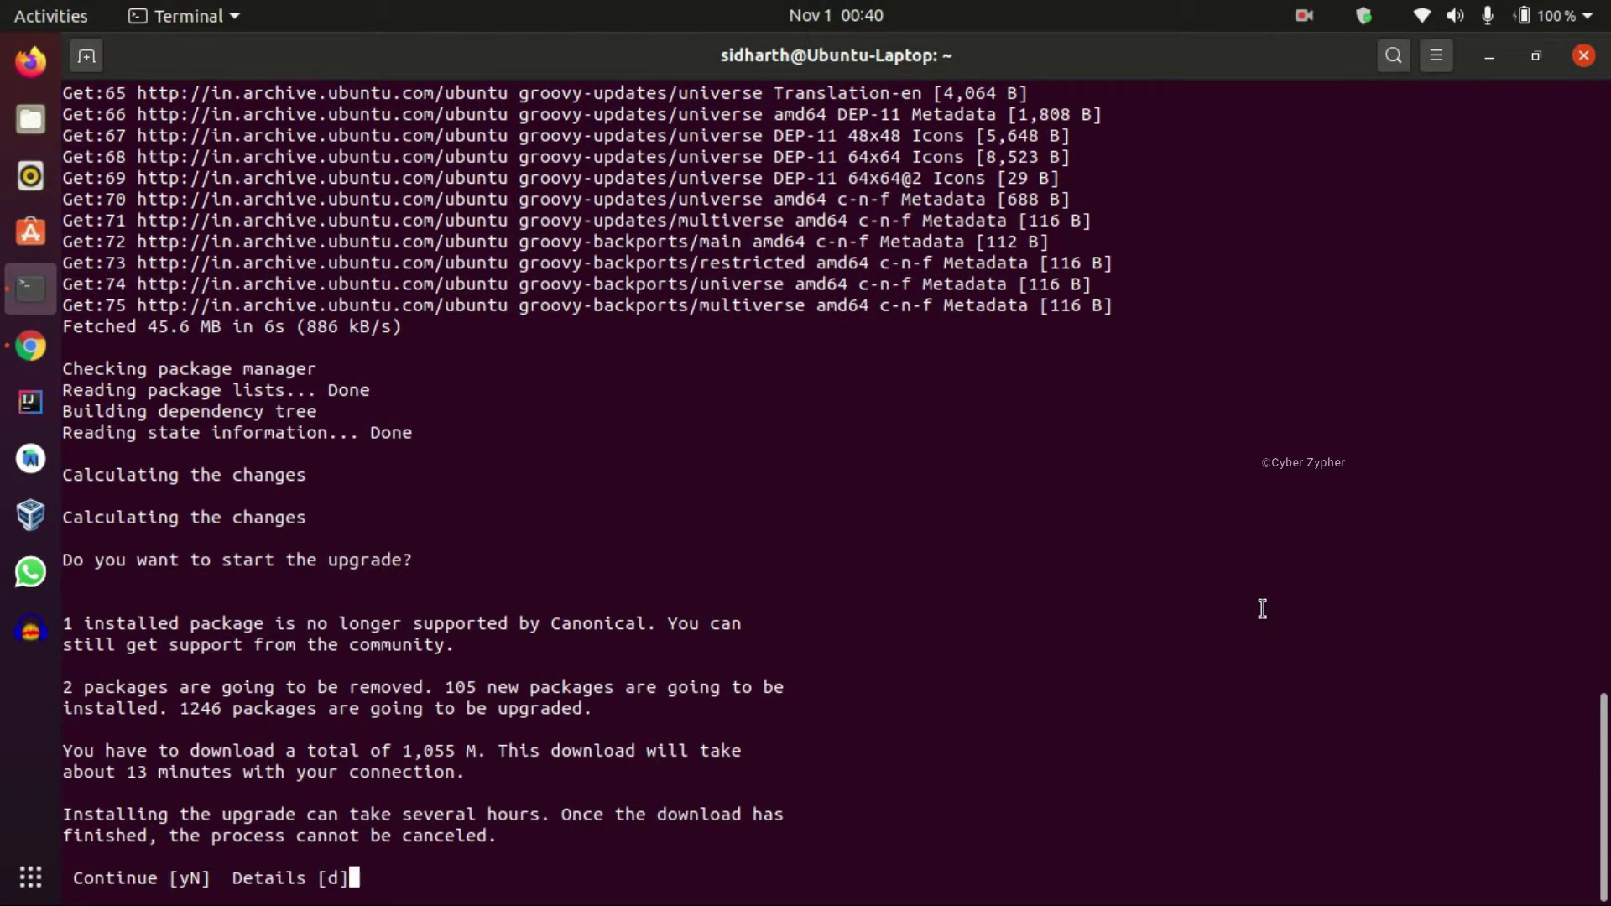
# Confirm starting the 1246-package upgrade and acknowledge the lock screen notice
pyautogui.press('Return')
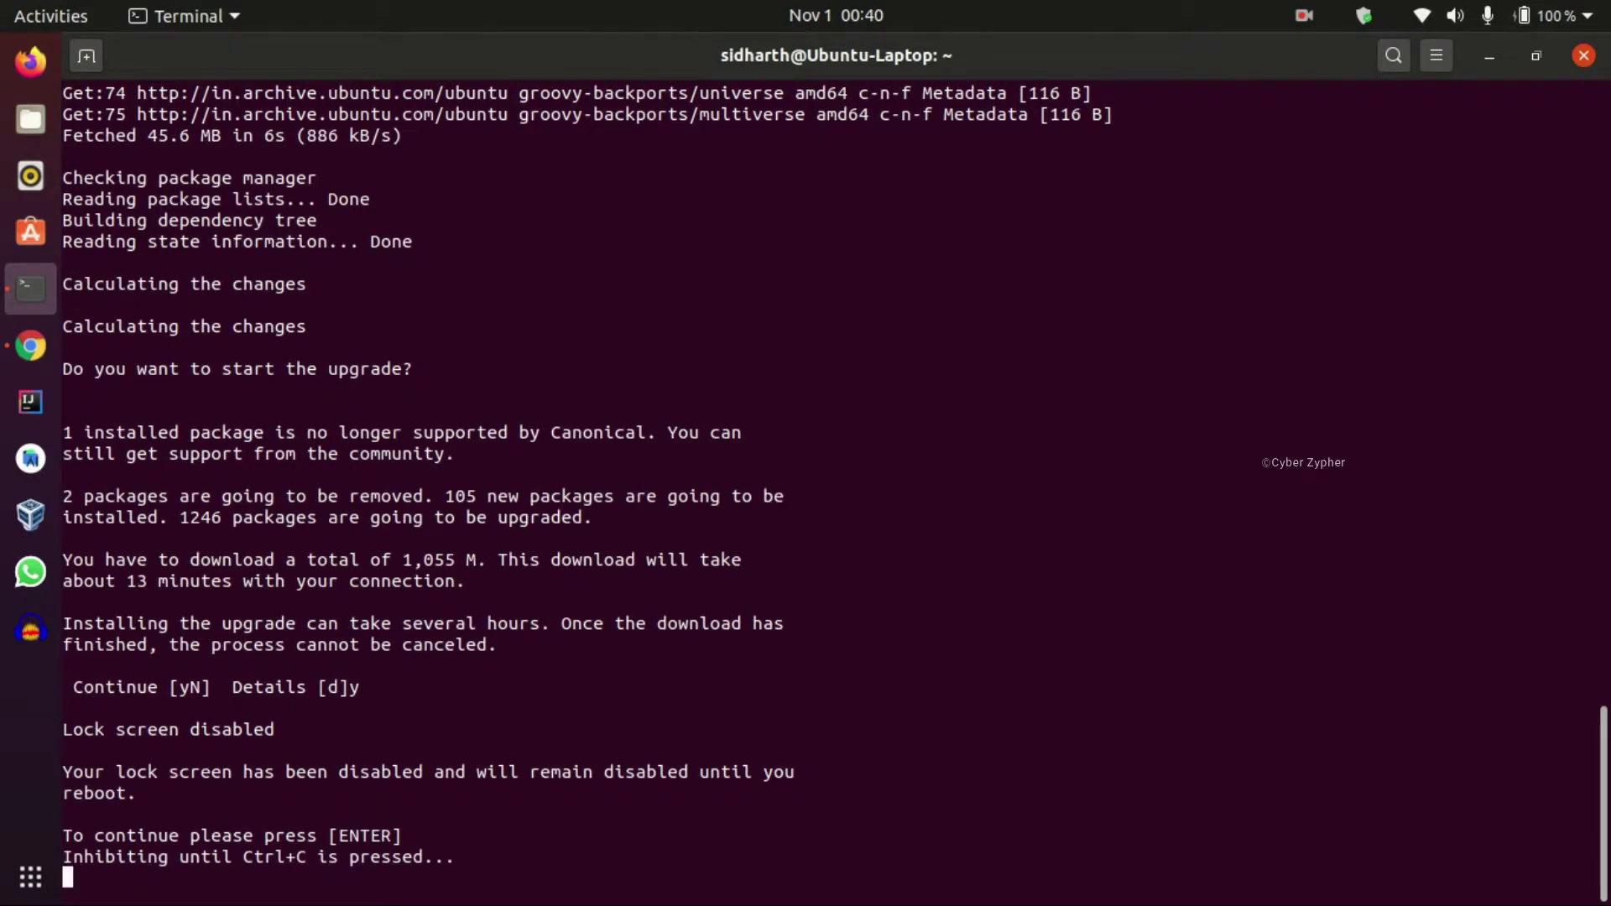
pyautogui.press('Return')
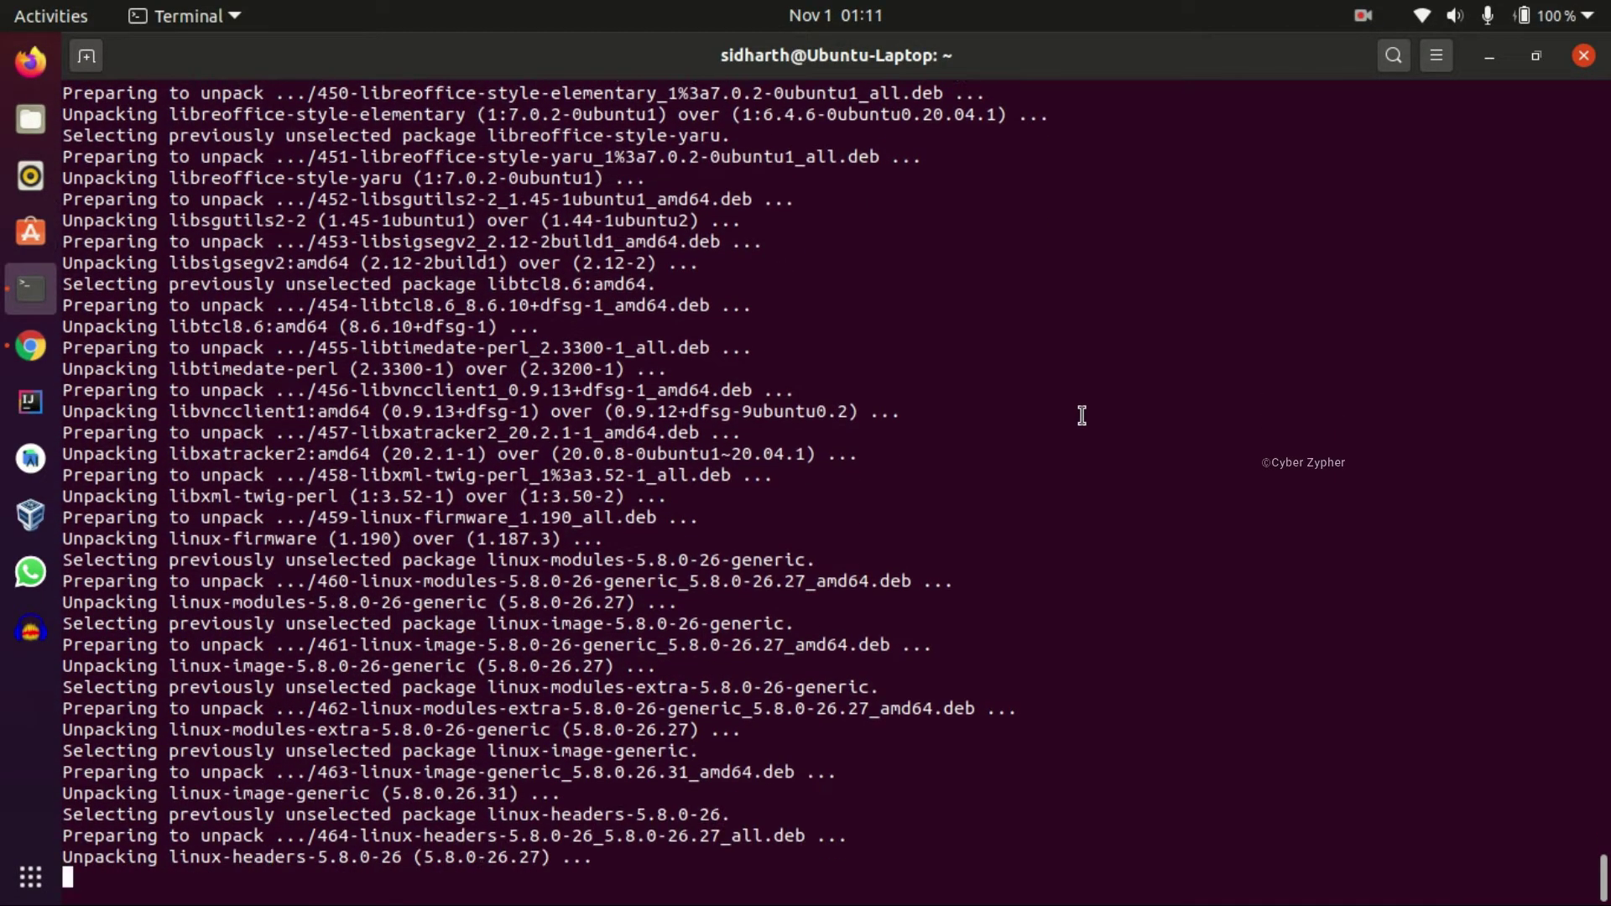
# Hide the upgrade Terminal, then restore it from the dock to watch packages being set up
pyautogui.press('super+h')
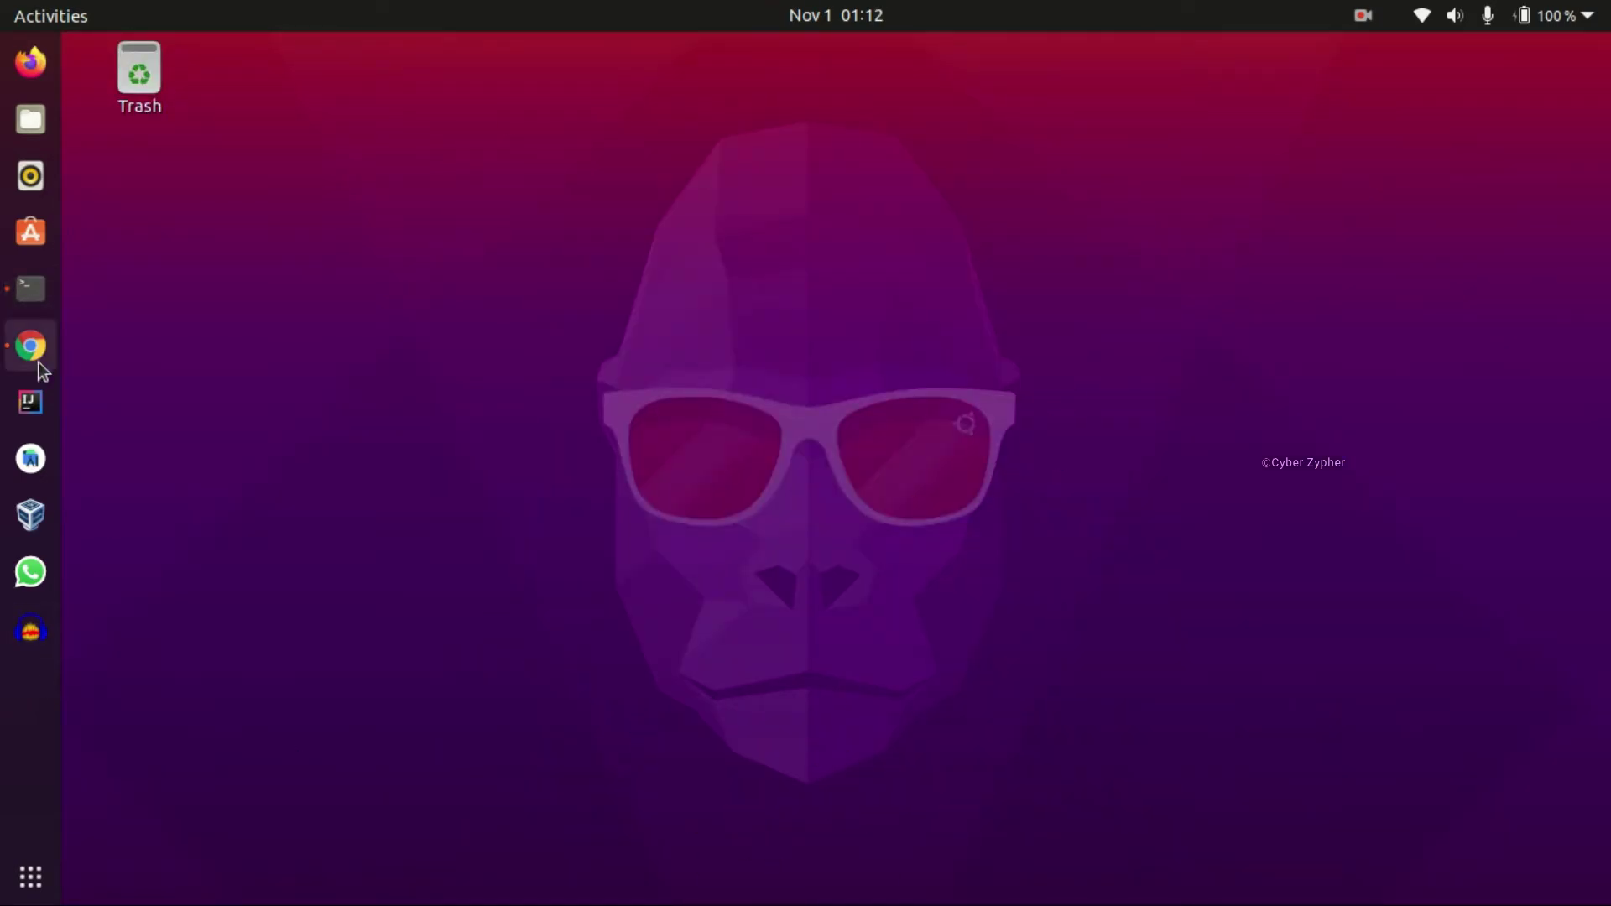
pyautogui.click(30, 289)
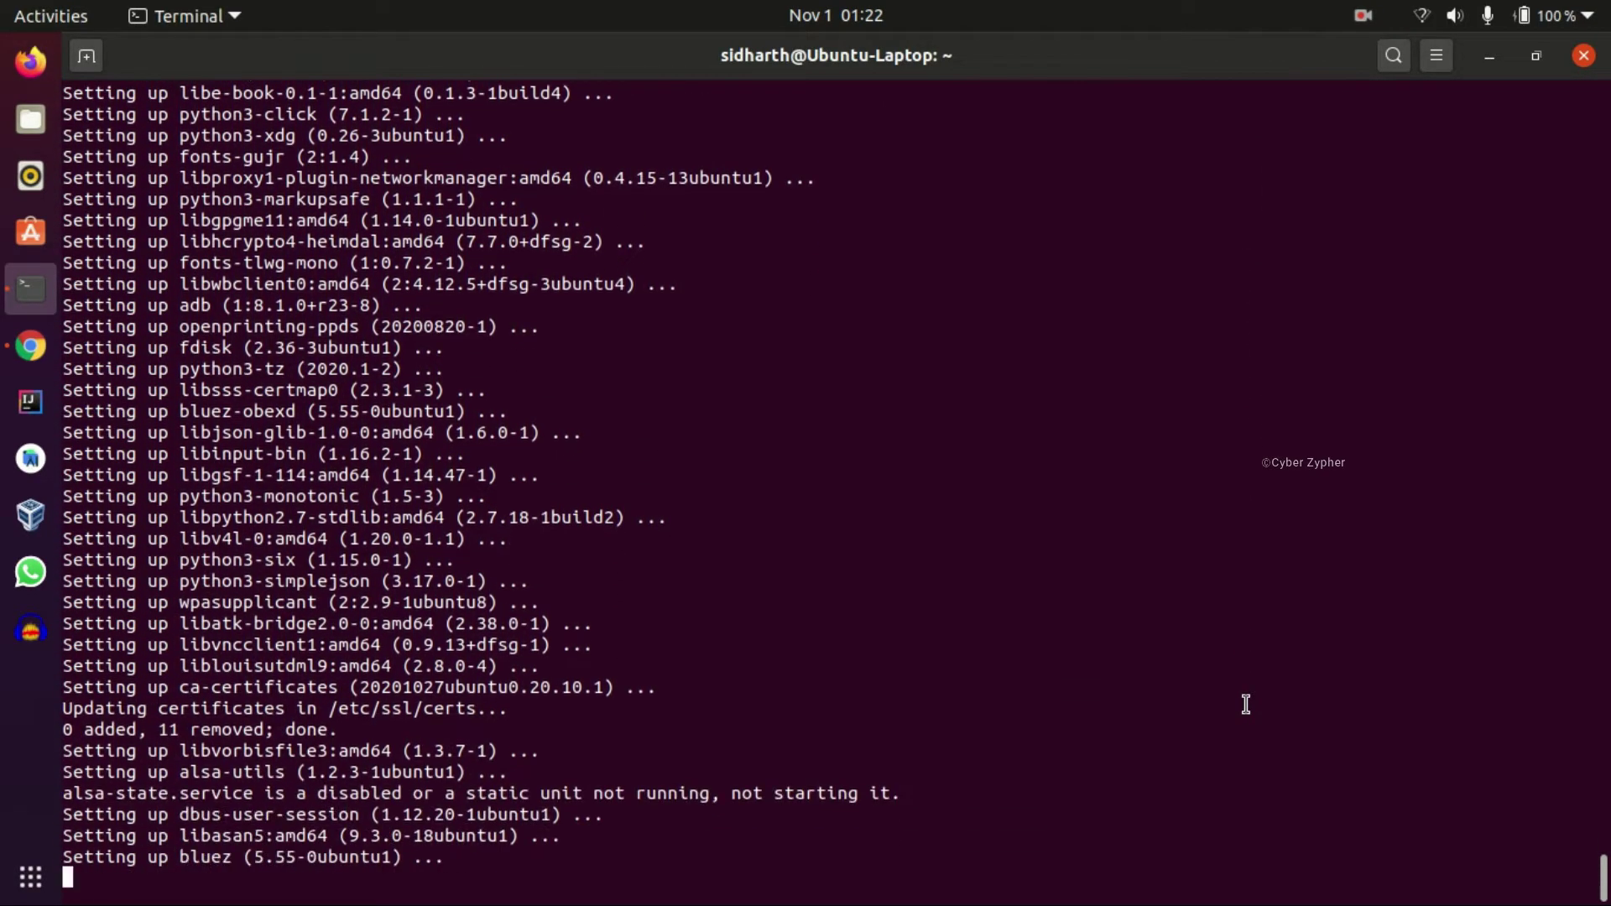
# Approve removing the 49 obsolete packages so the release upgrade completes
pyautogui.click(1396, 16)
pyautogui.click(1403, 124)
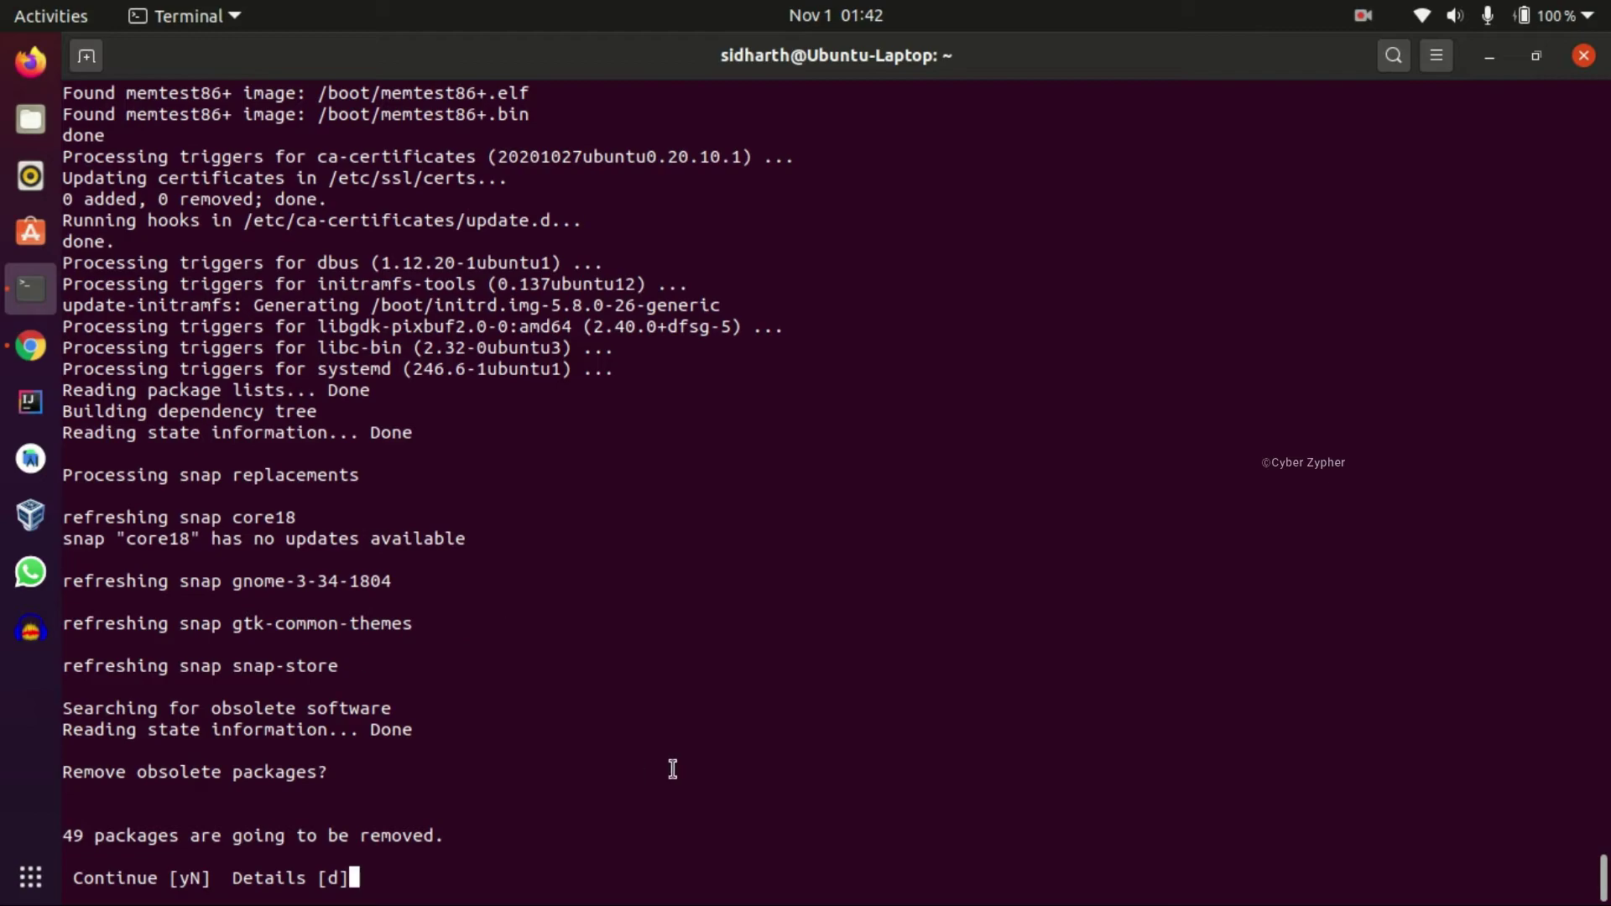
pyautogui.press('Return')
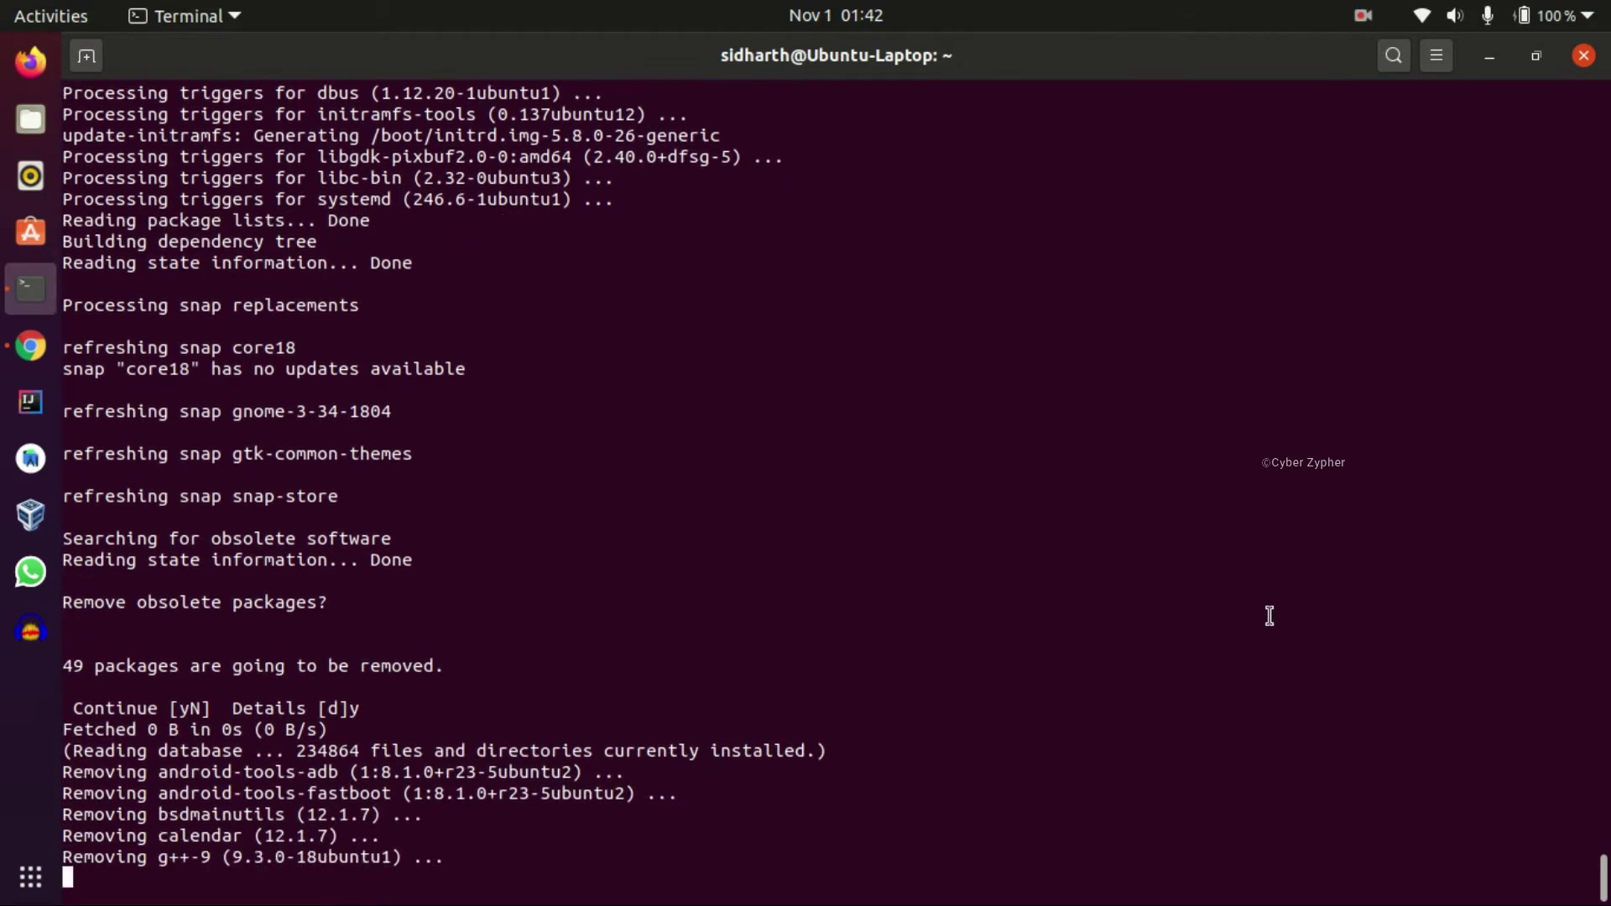
pyautogui.click(1363, 15)
pyautogui.click(1343, 124)
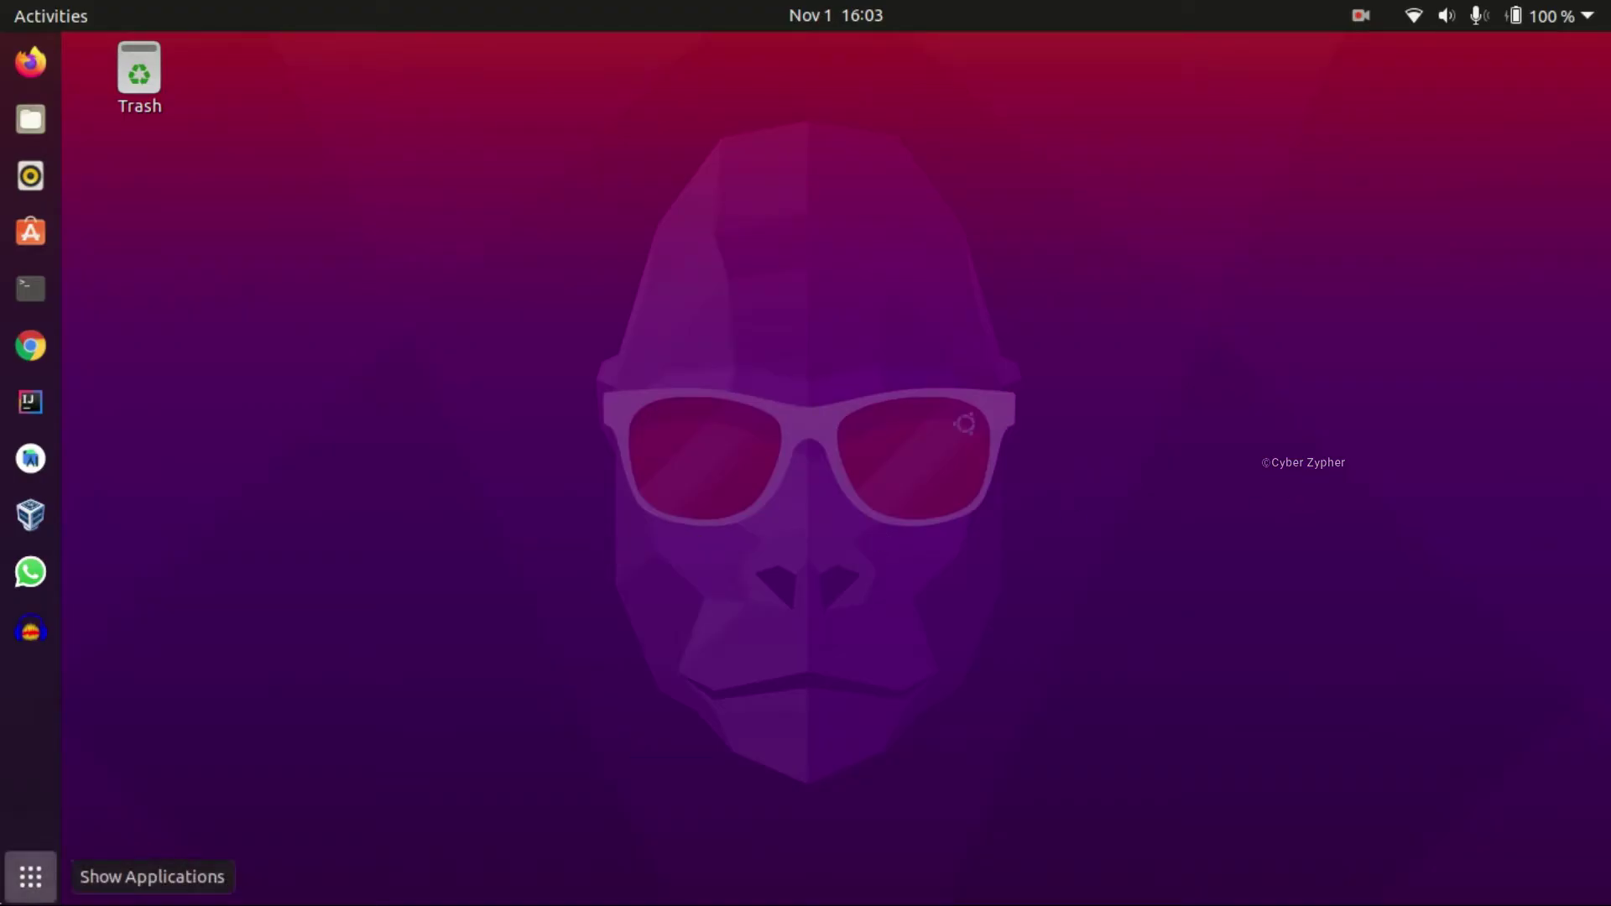
pyautogui.click(30, 877)
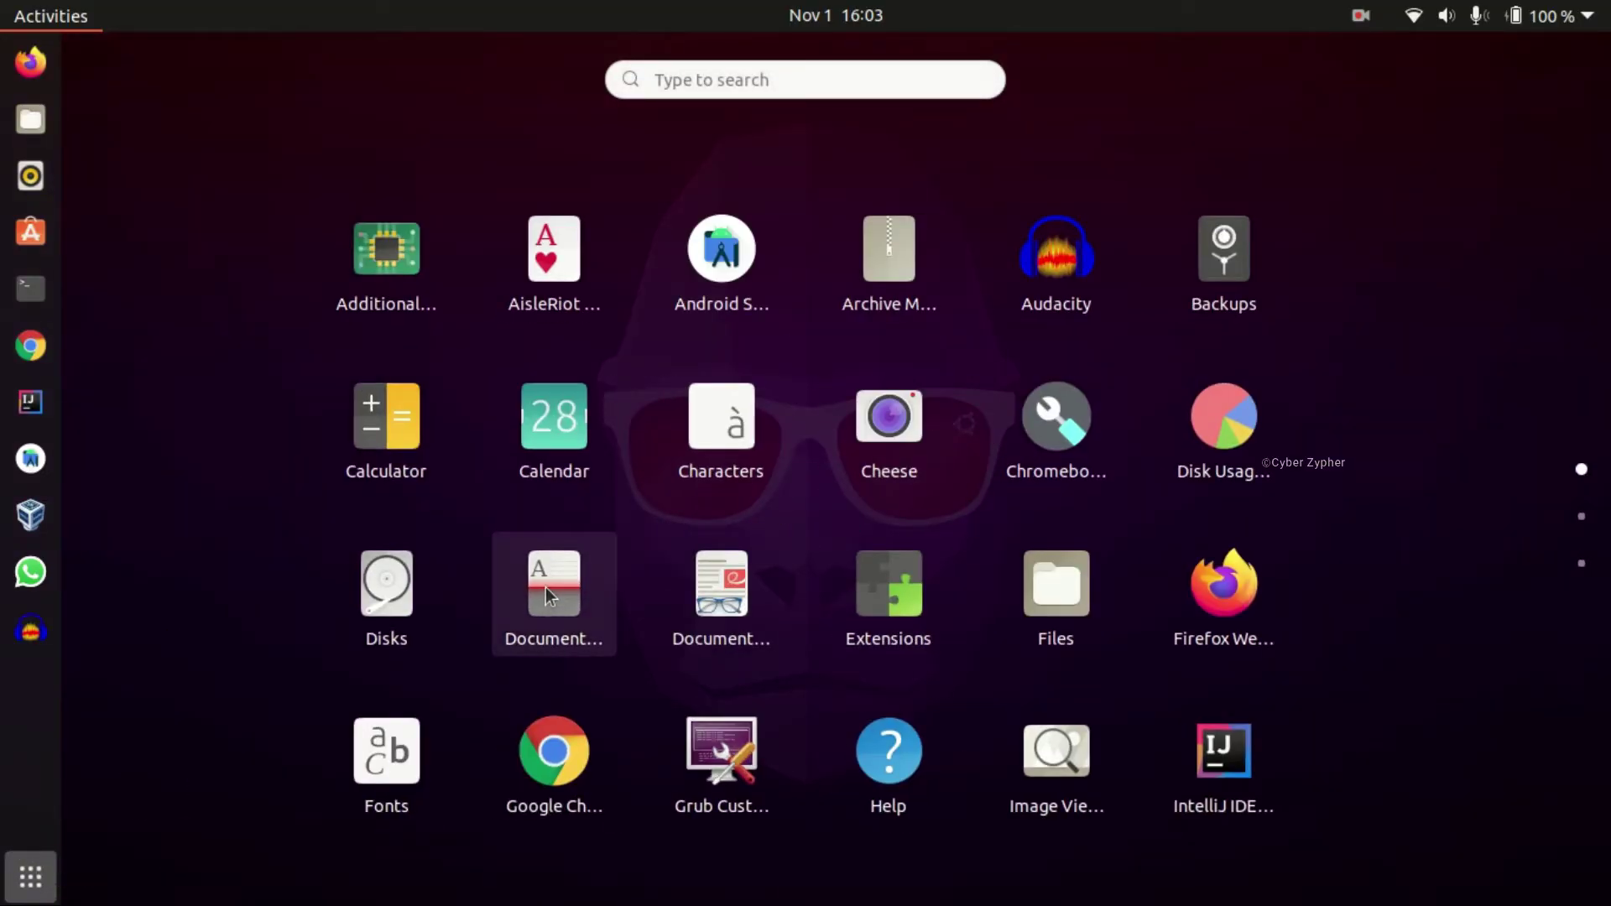
pyautogui.scroll(-1, 545, 587)
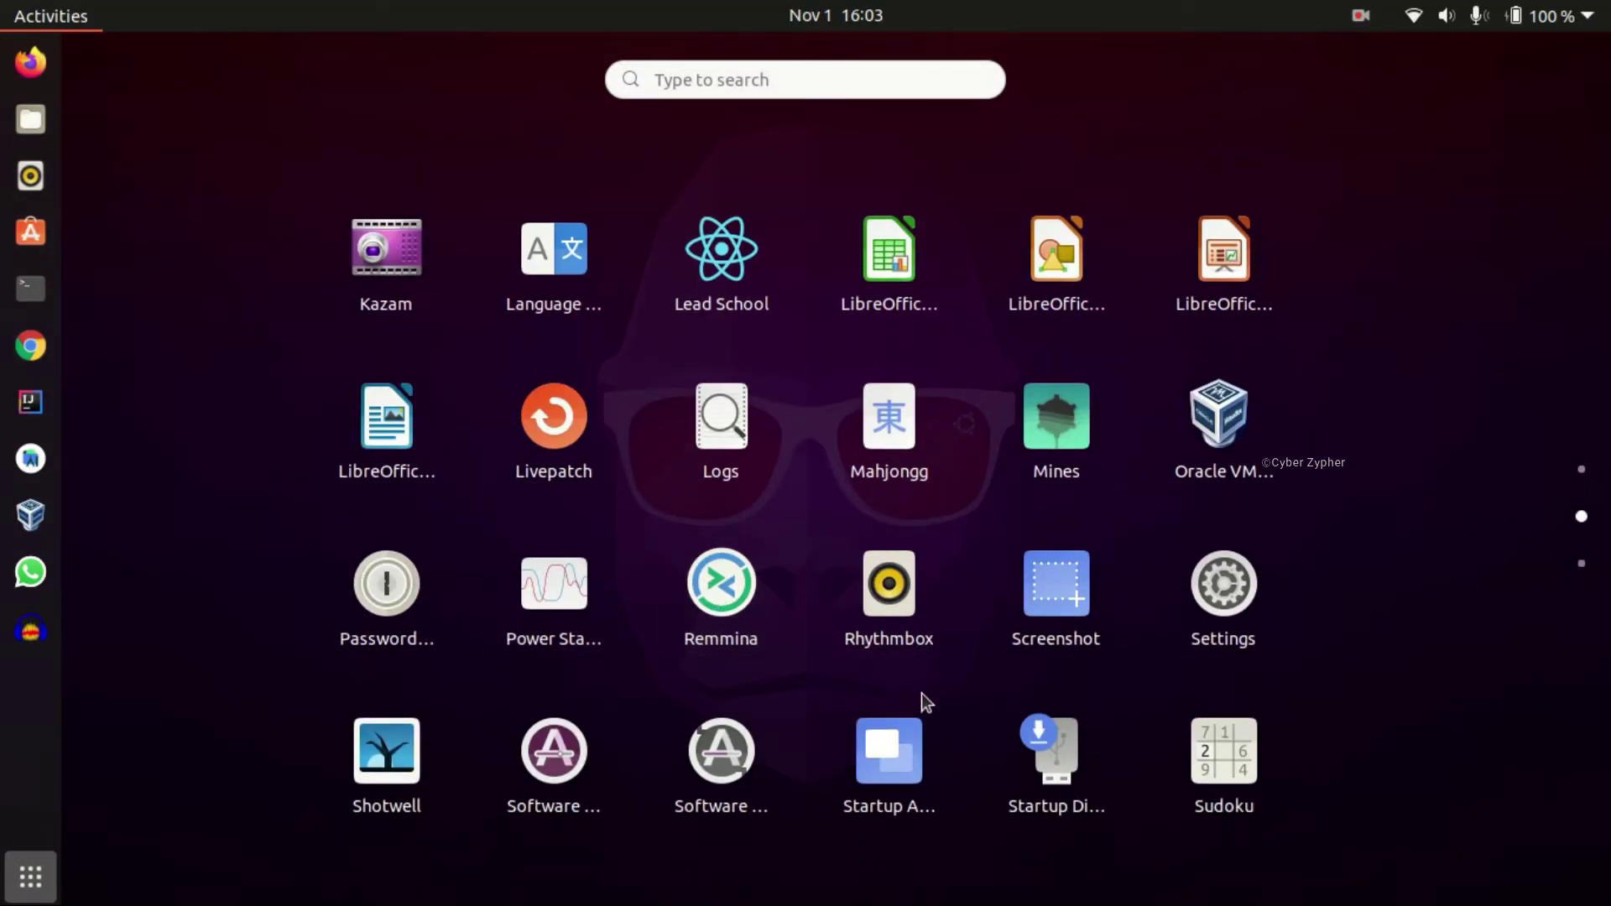
pyautogui.click(1223, 579)
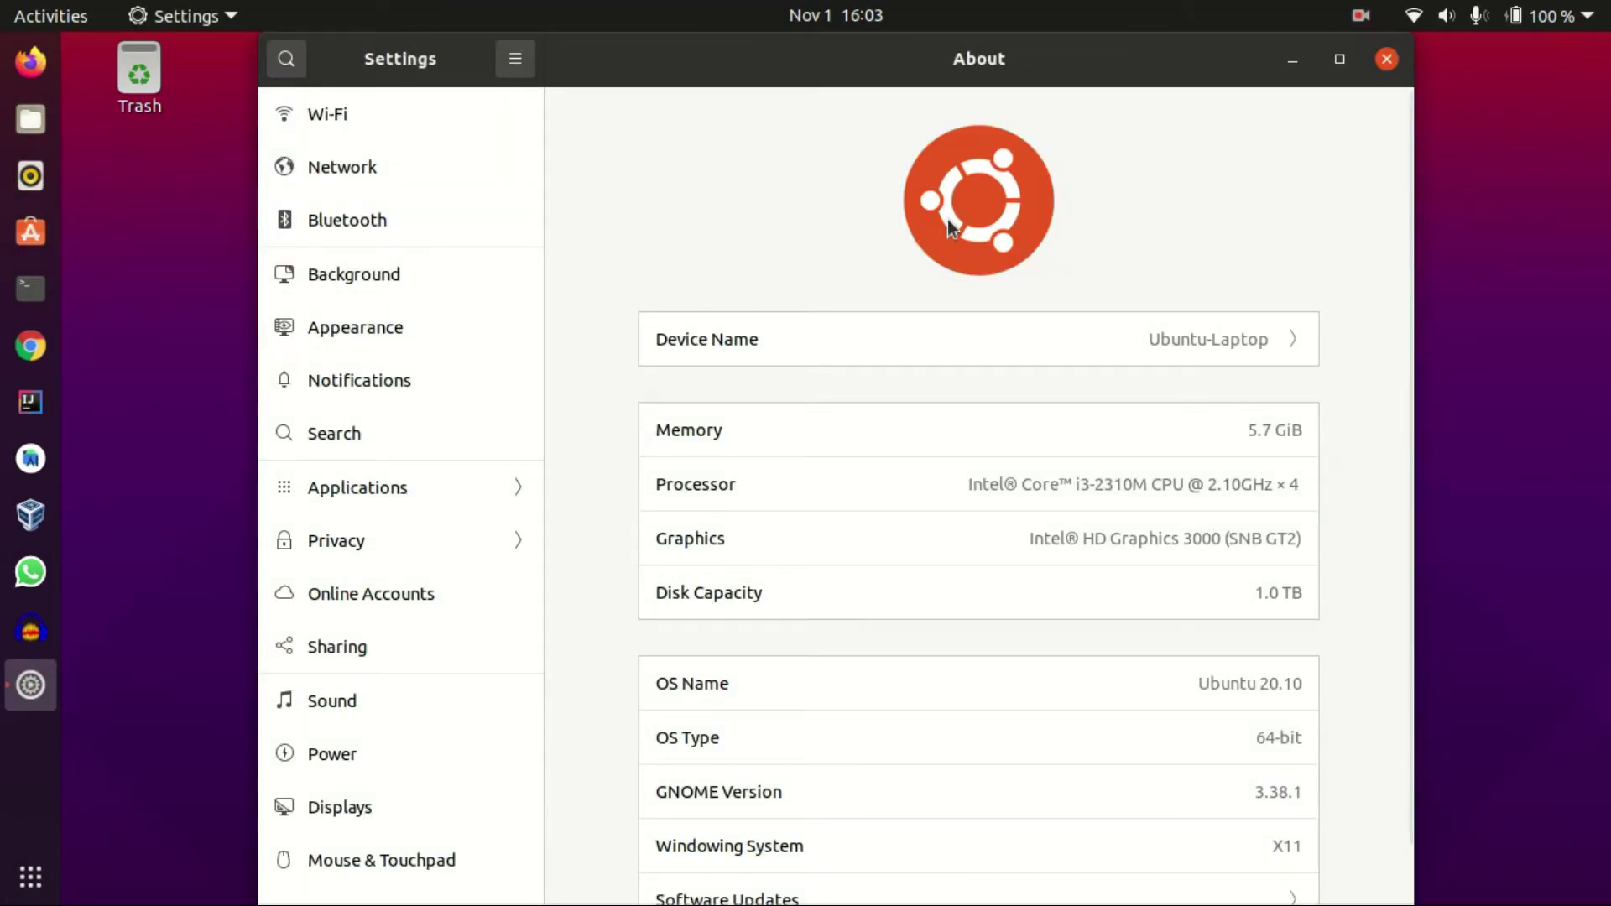
pyautogui.moveTo(1075, 72); pyautogui.dragTo(1079, 350)
pyautogui.doubleClick(1079, 351)
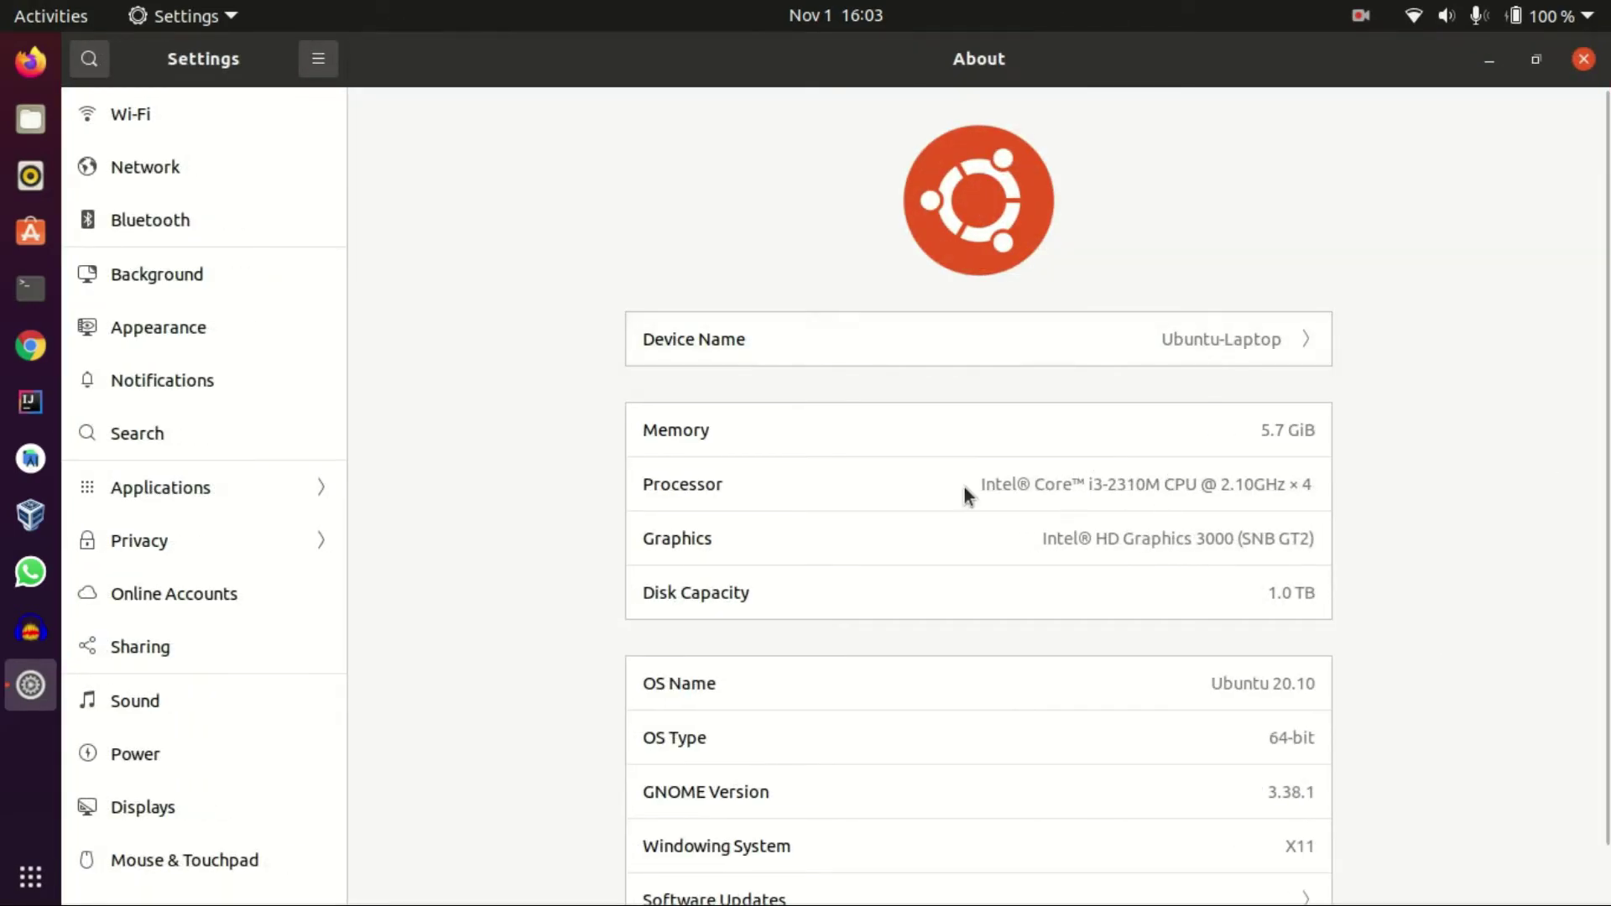
pyautogui.scroll(-2, 1230, 470)
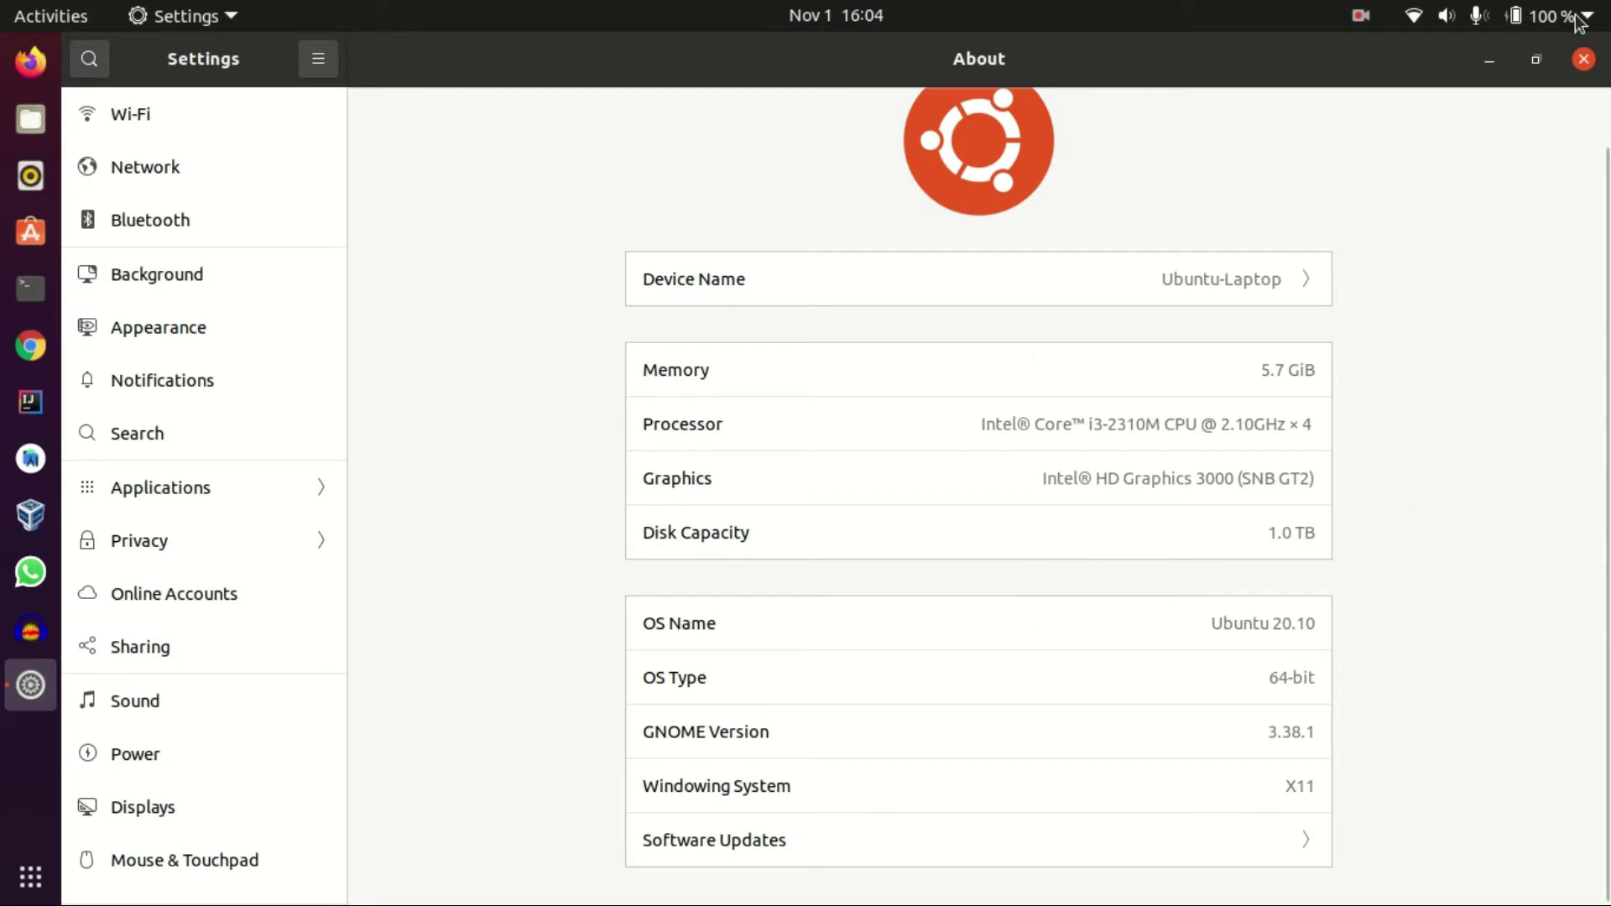
pyautogui.click(1580, 61)
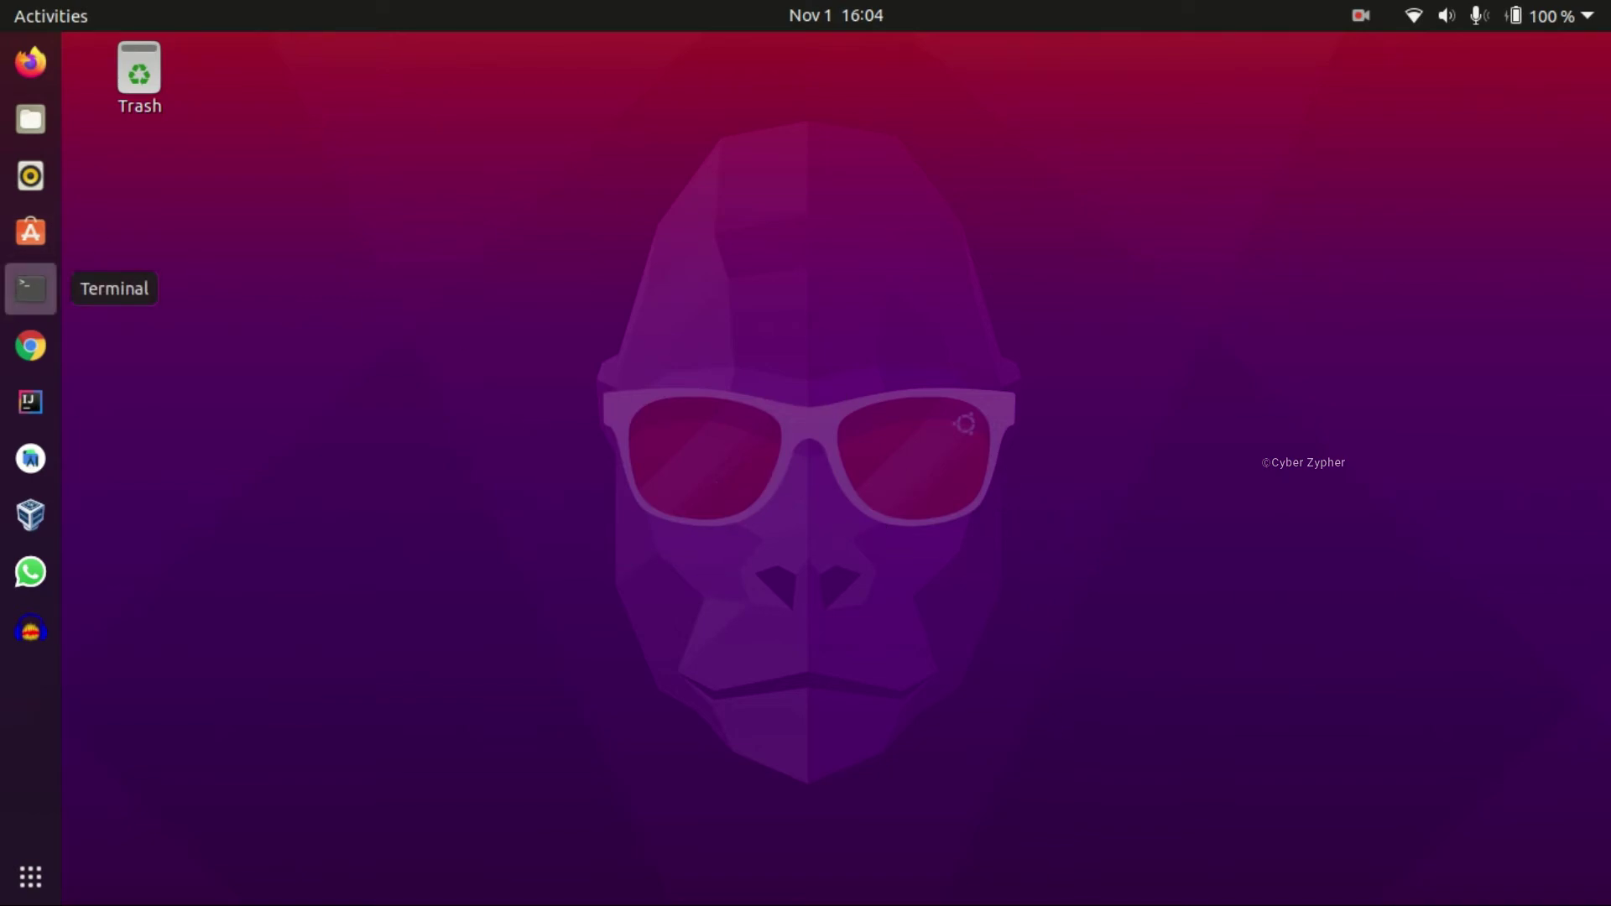
# Open a maximized Terminal and render 'Bye' as a figlet ASCII-art banner
pyautogui.click(30, 287)
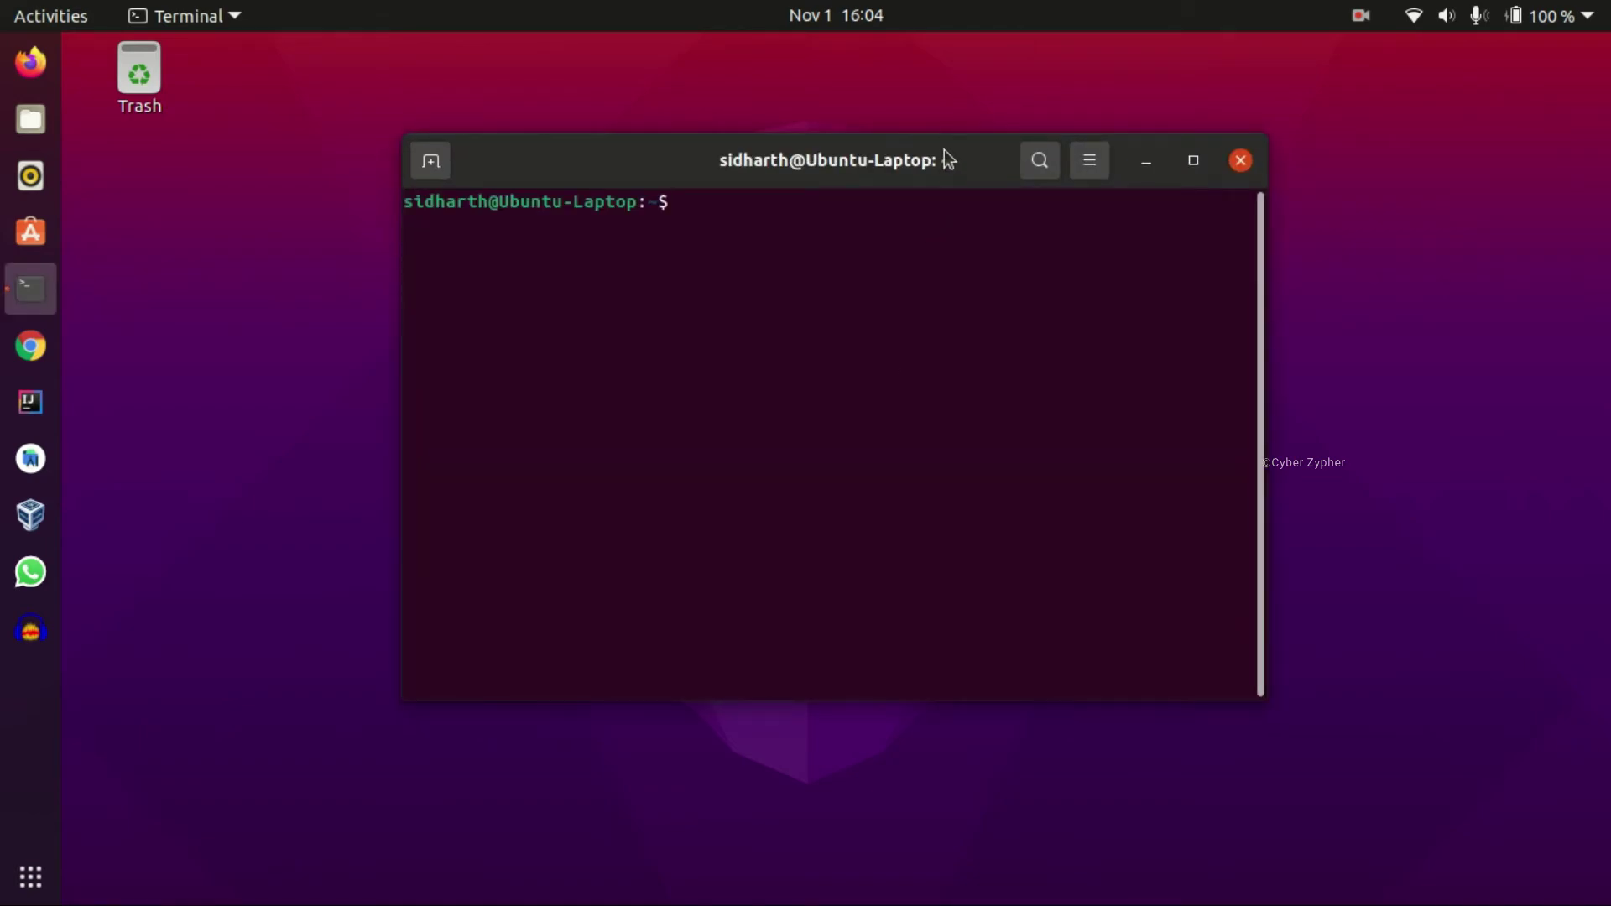
pyautogui.doubleClick(942, 154)
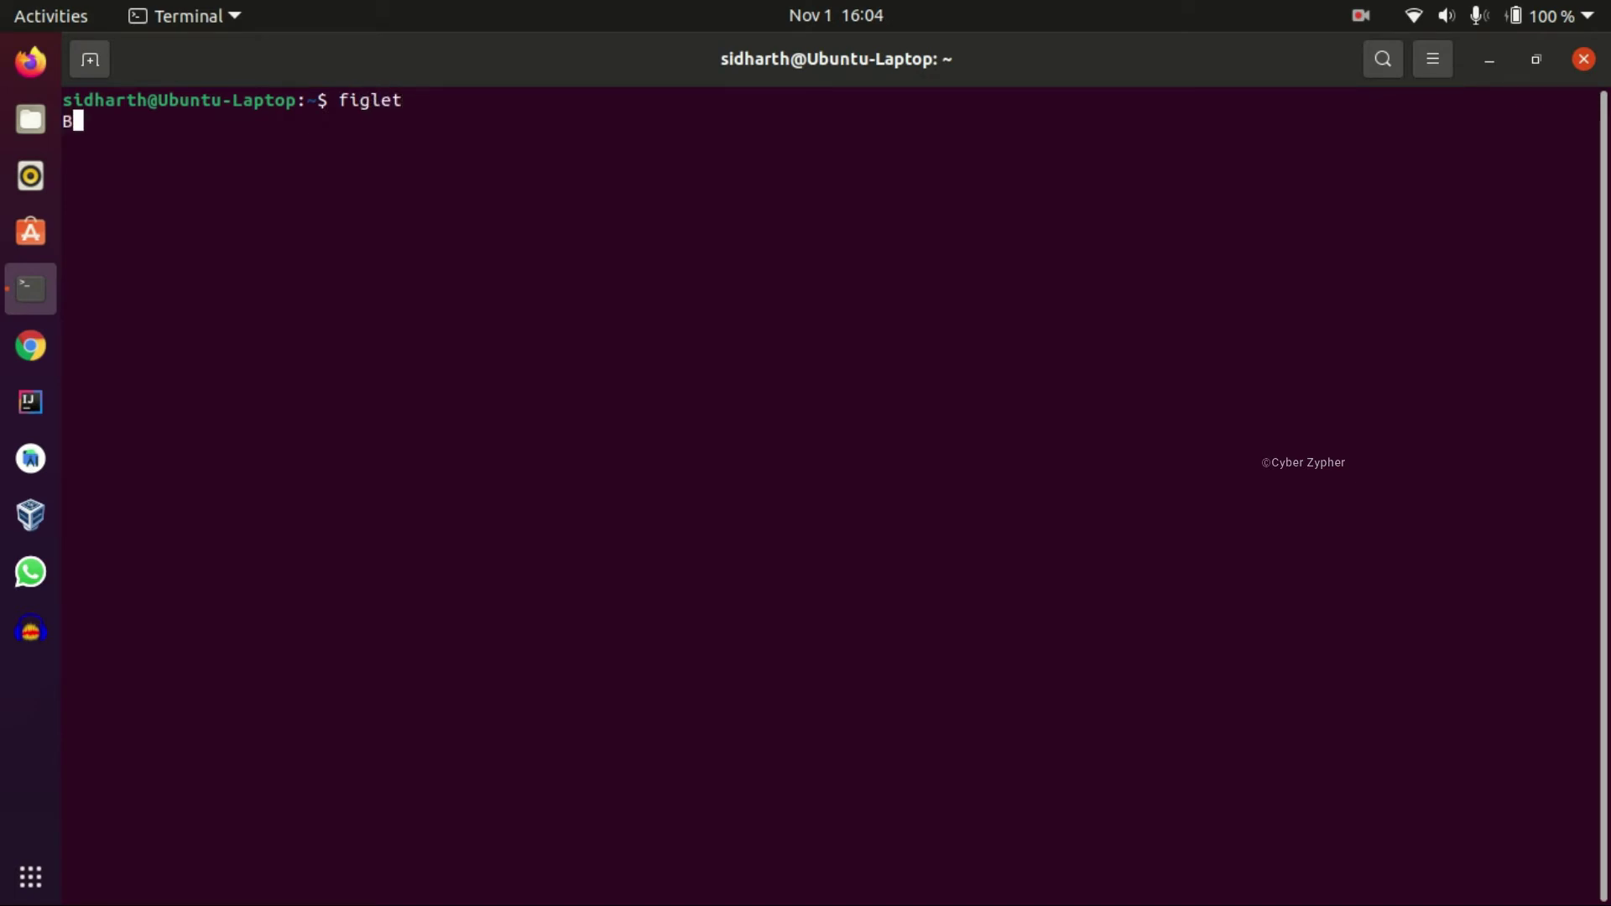
pyautogui.press('Return')
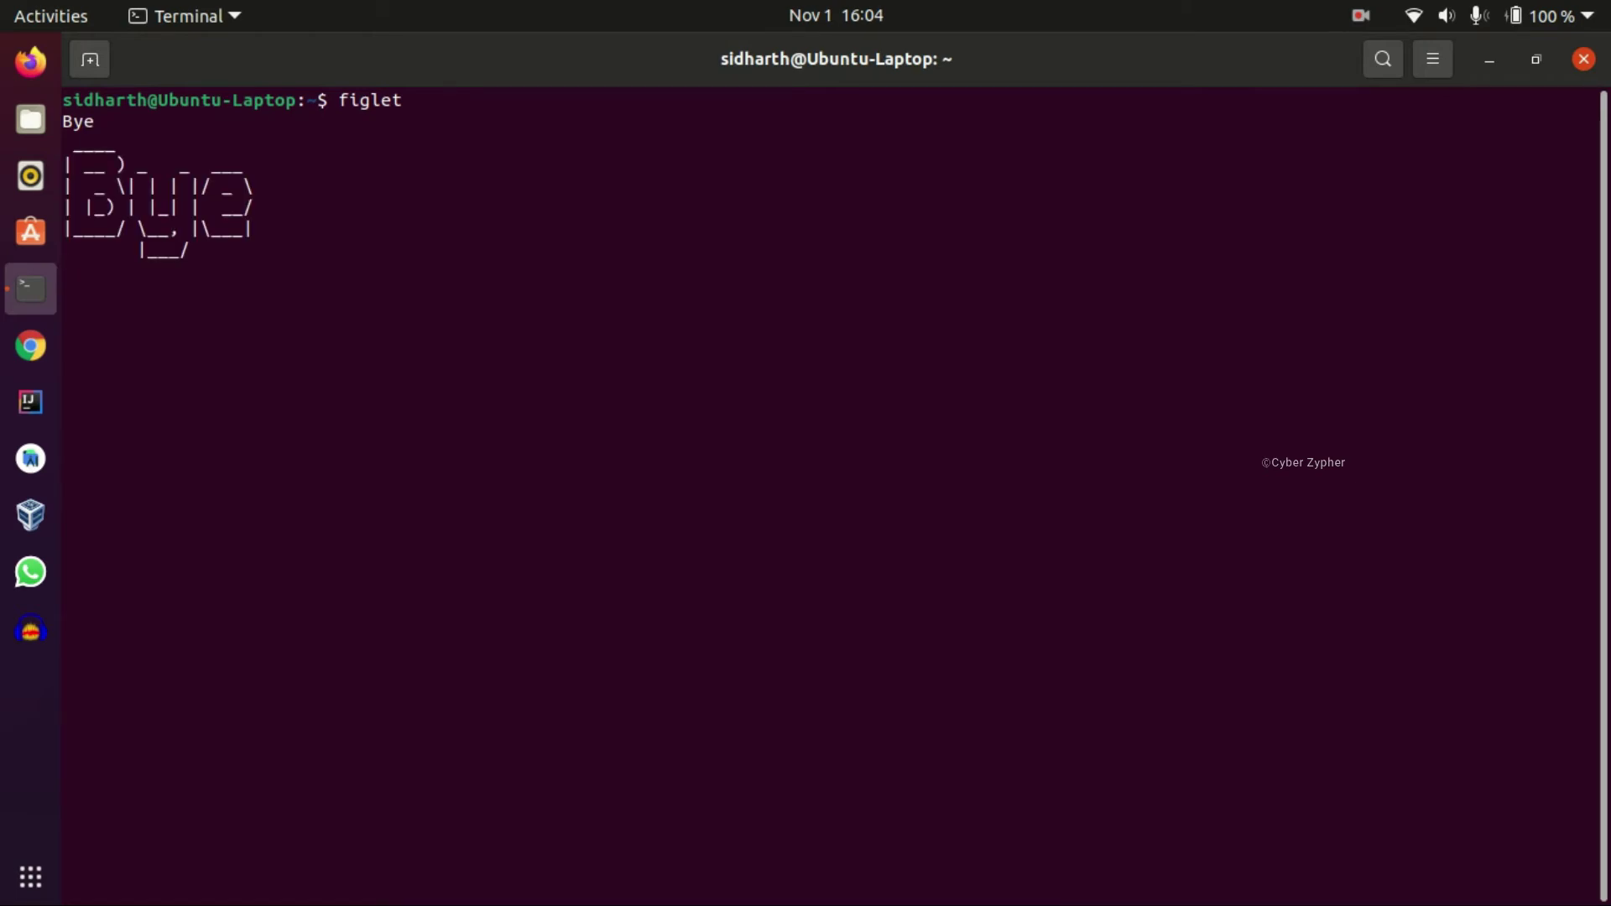